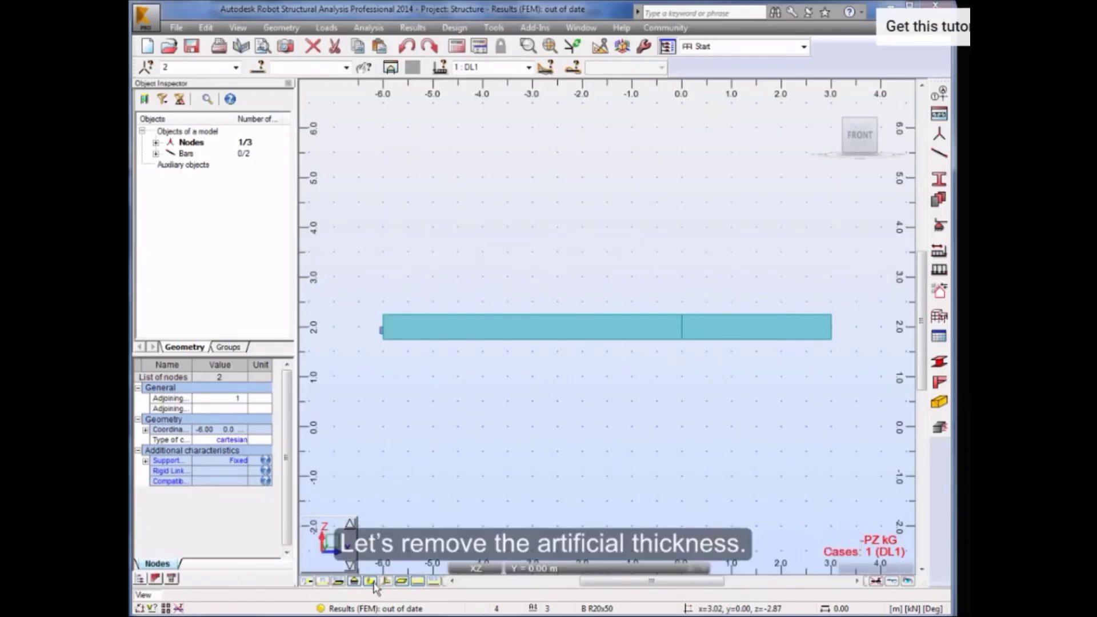
Hide the beam's section thickness and list the Fixed and Pinned nodal support types
left_click(372, 581)
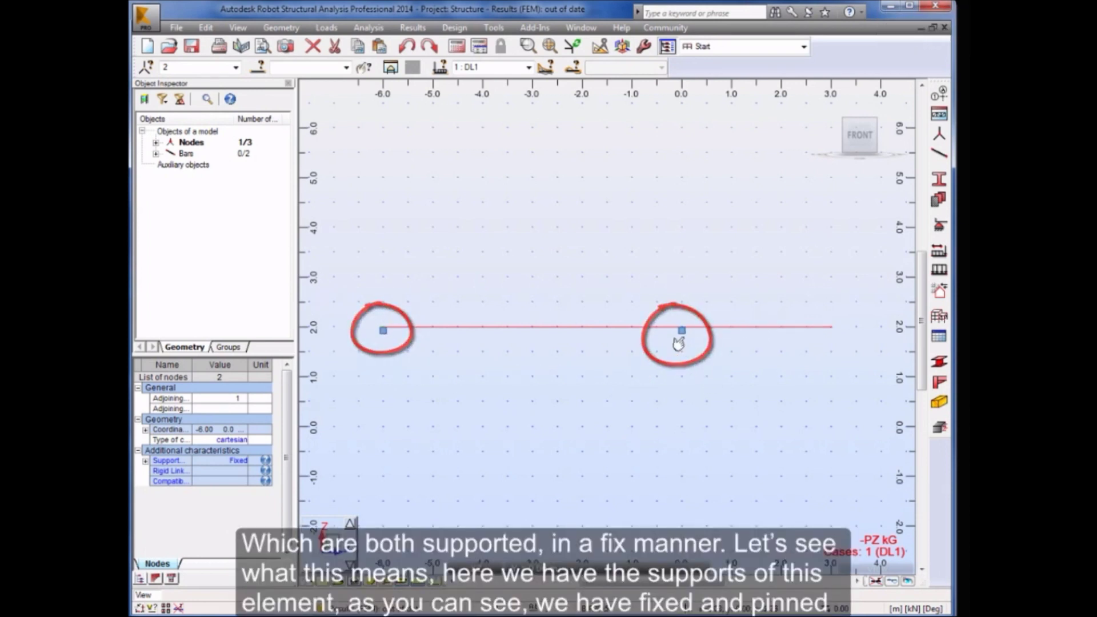
left_click(938, 226)
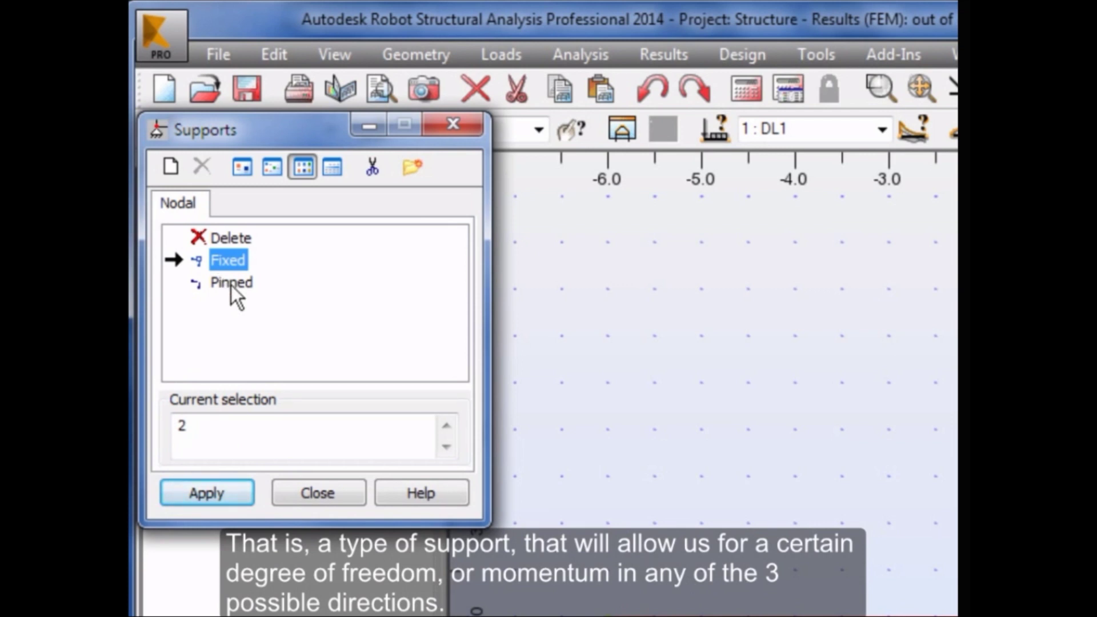
left_click(170, 166)
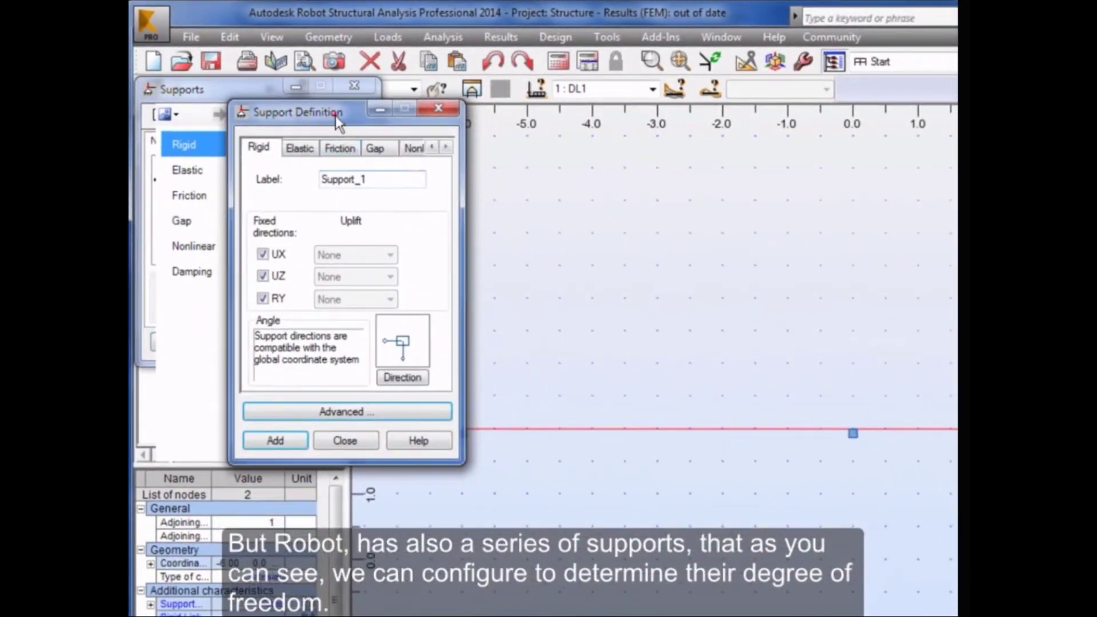
left_click_drag(340, 114, 648, 248)
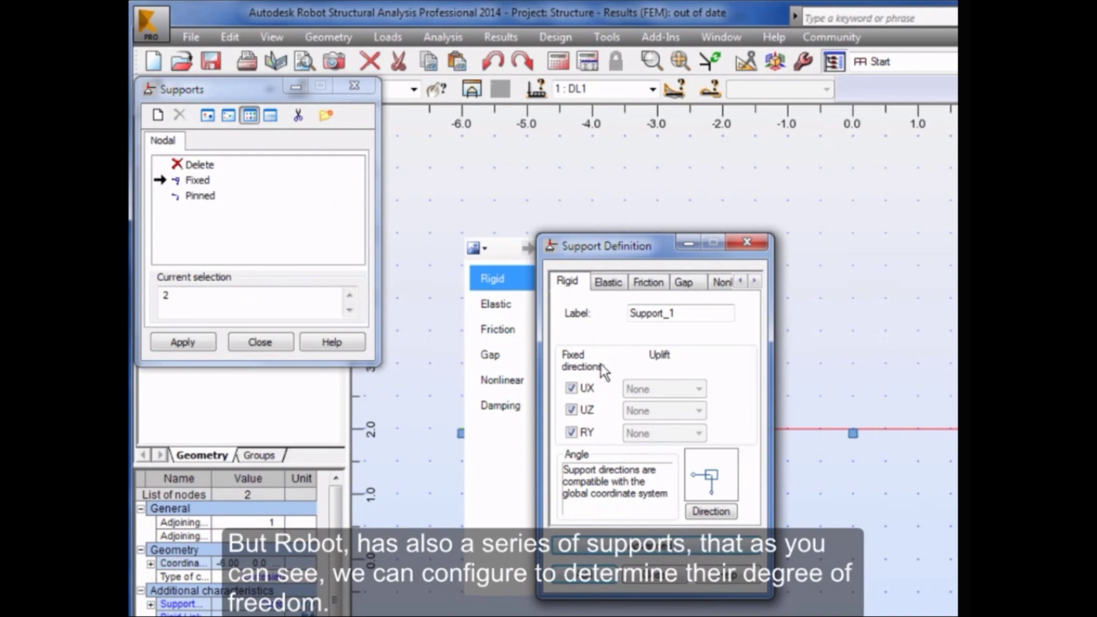
left_click(605, 285)
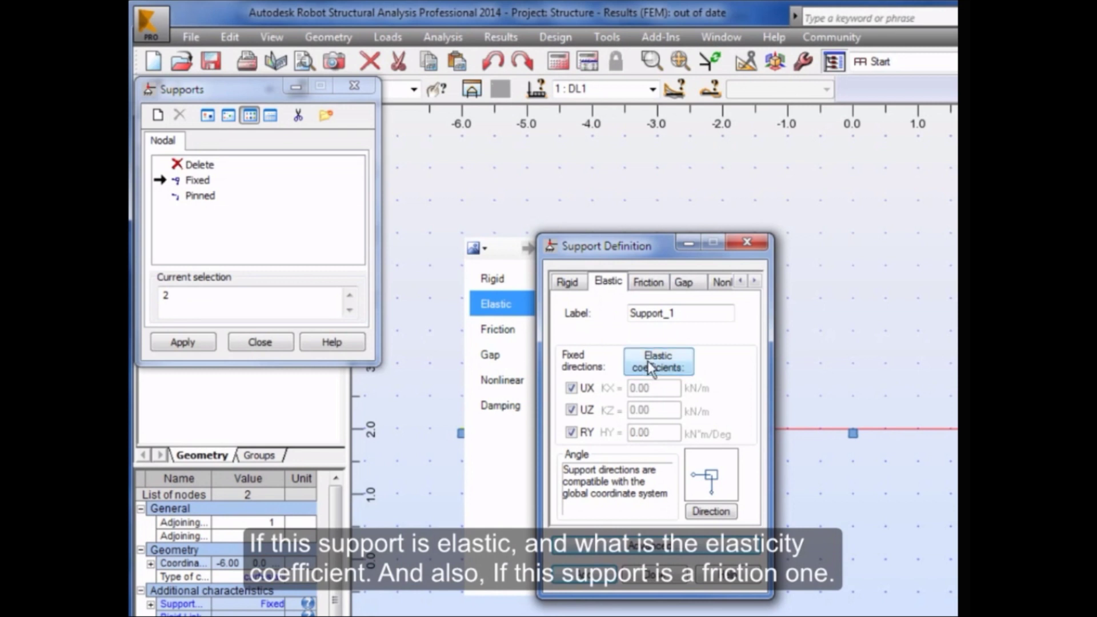
left_click(649, 281)
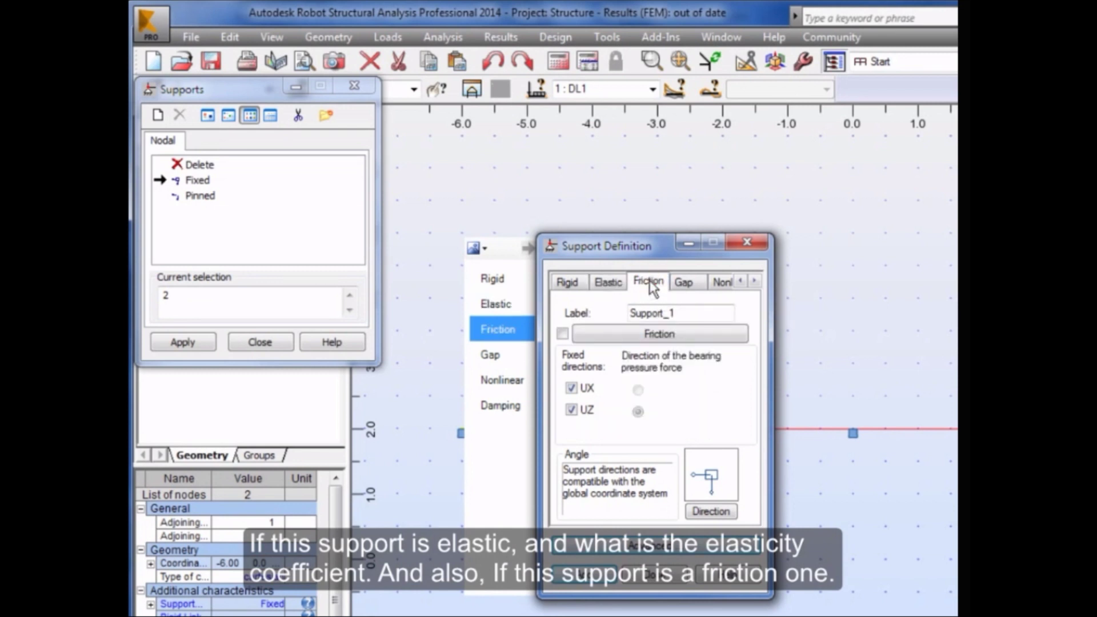
left_click(684, 282)
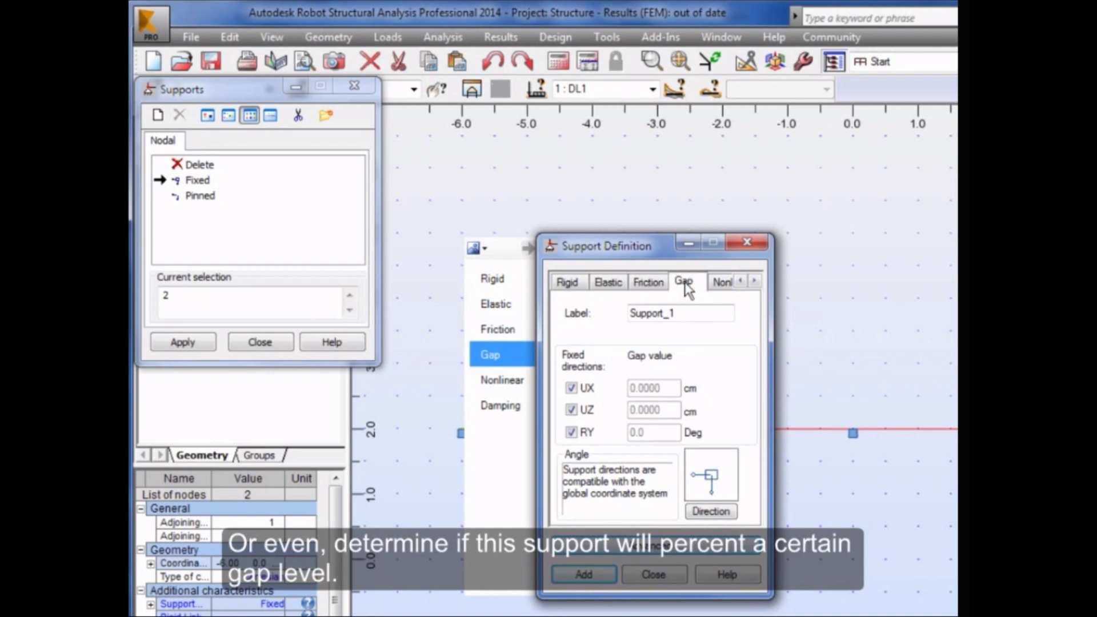
left_click(719, 284)
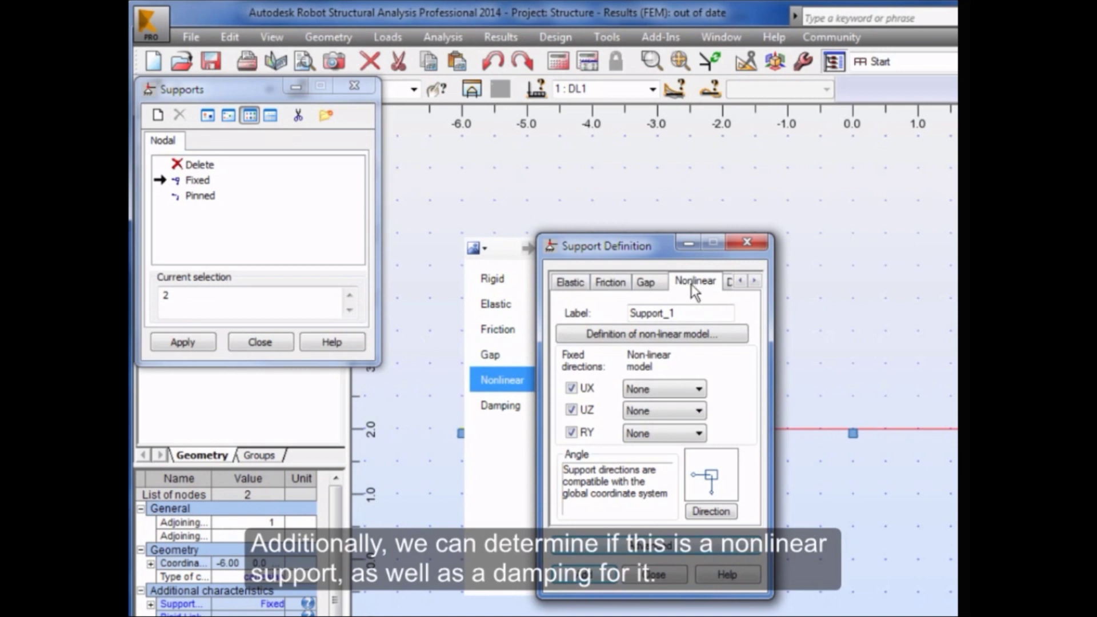
left_click(726, 281)
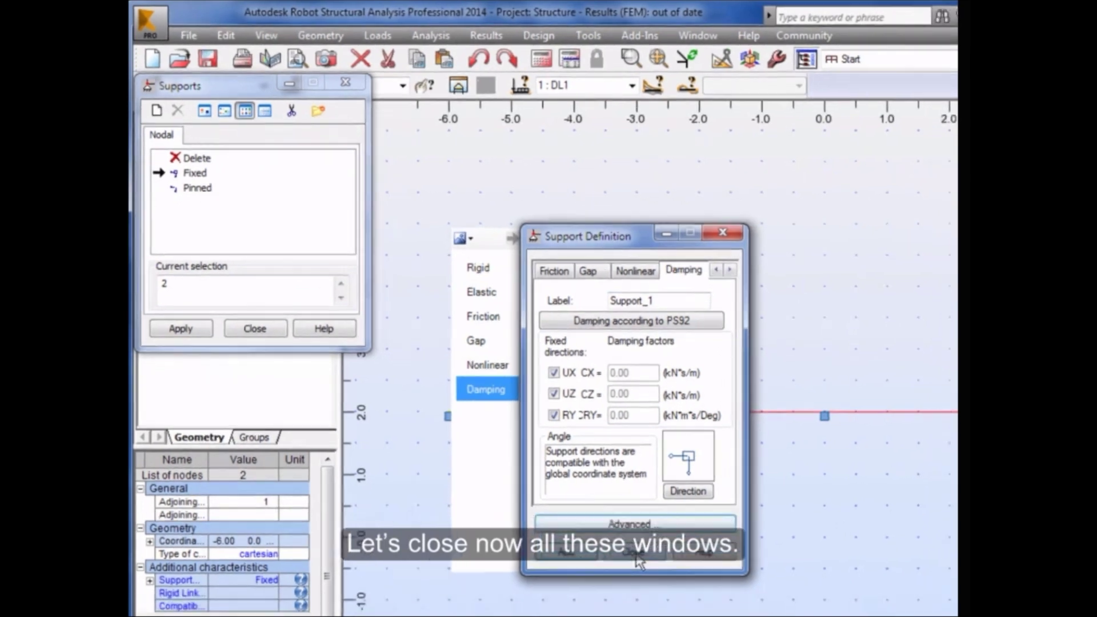
left_click(638, 562)
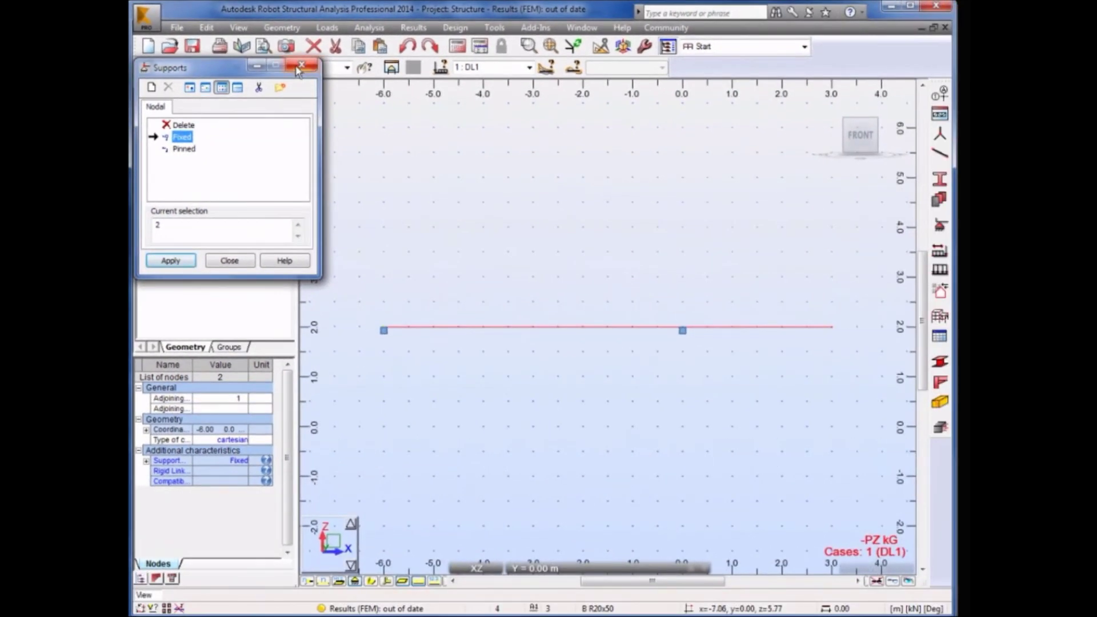
Close the Supports dialog and keep load case 1: DL1 current
left_click(298, 66)
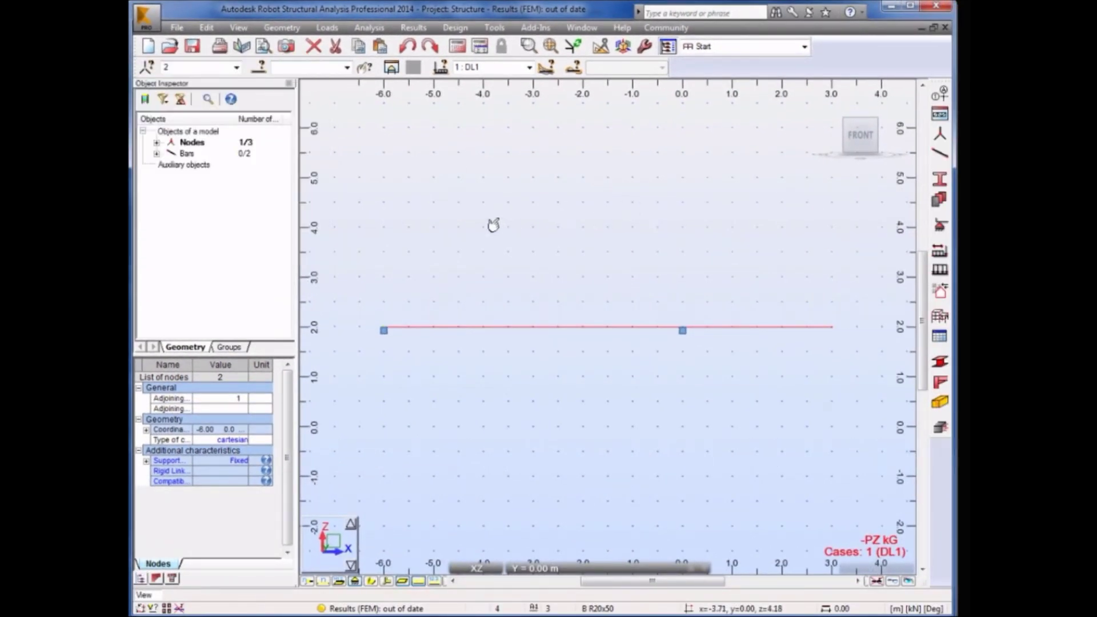
left_click(530, 68)
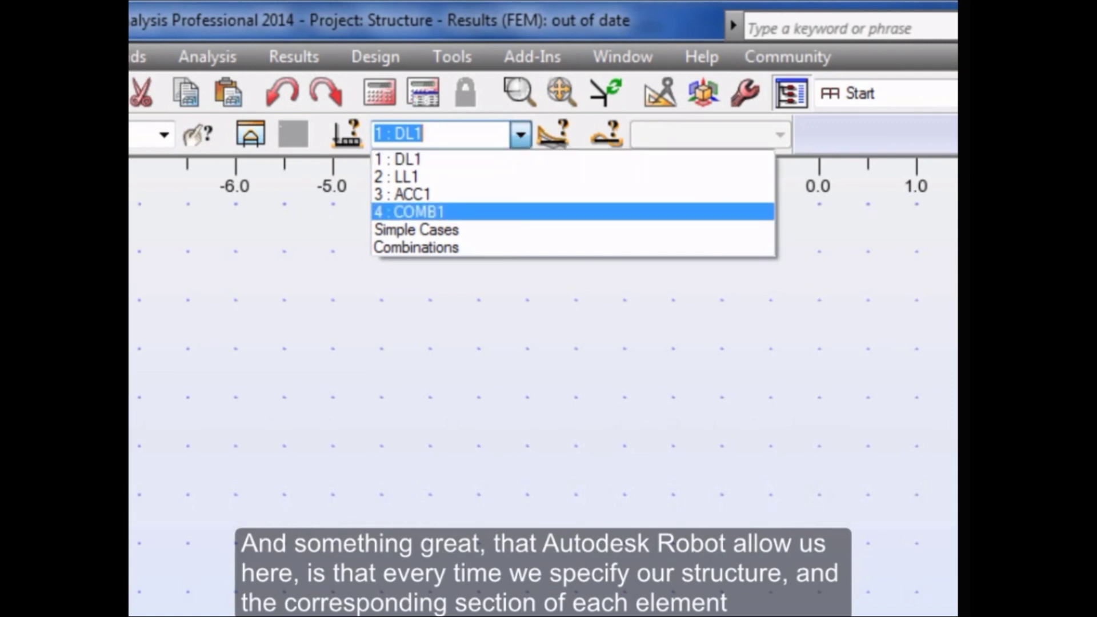
key("Escape")
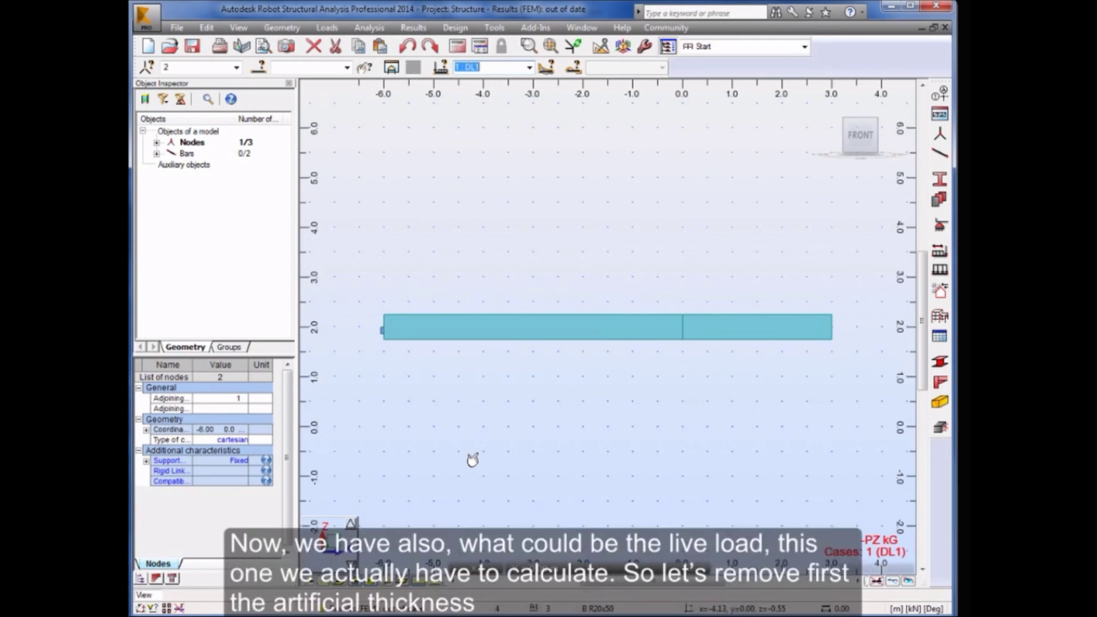
Display live load case 2: LL1 with the beam's section thickness hidden
left_click(528, 69)
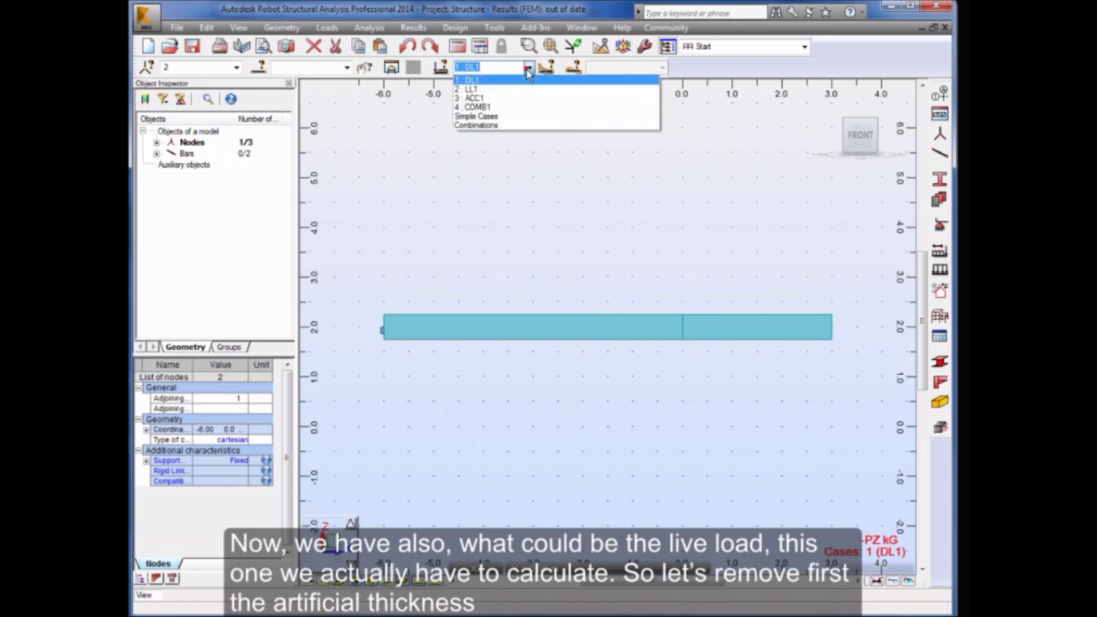
left_click(481, 92)
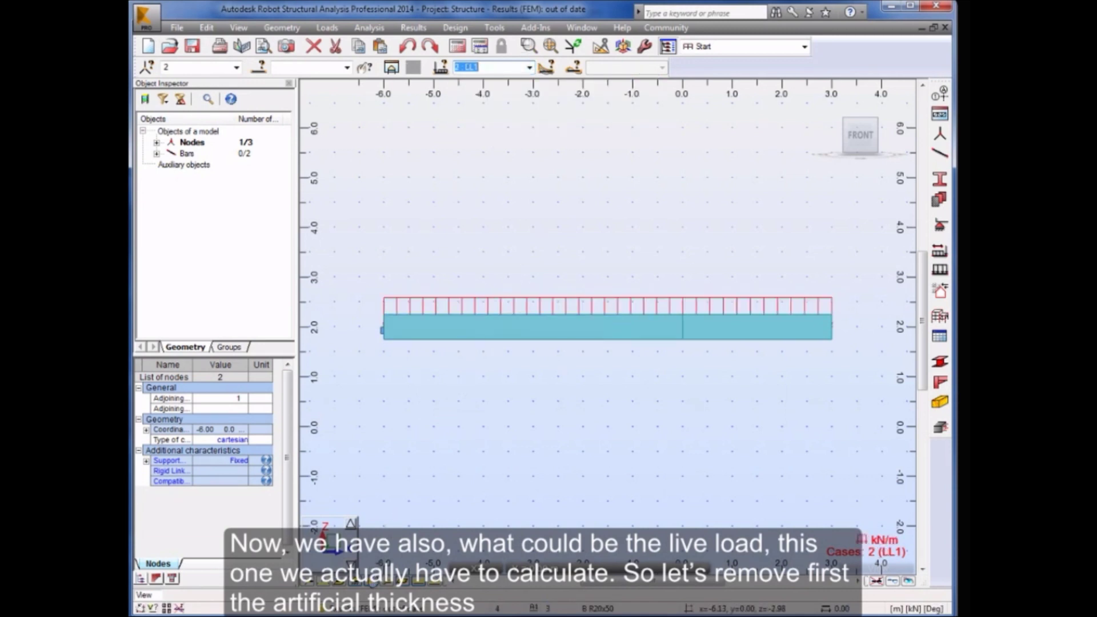
left_click(429, 601)
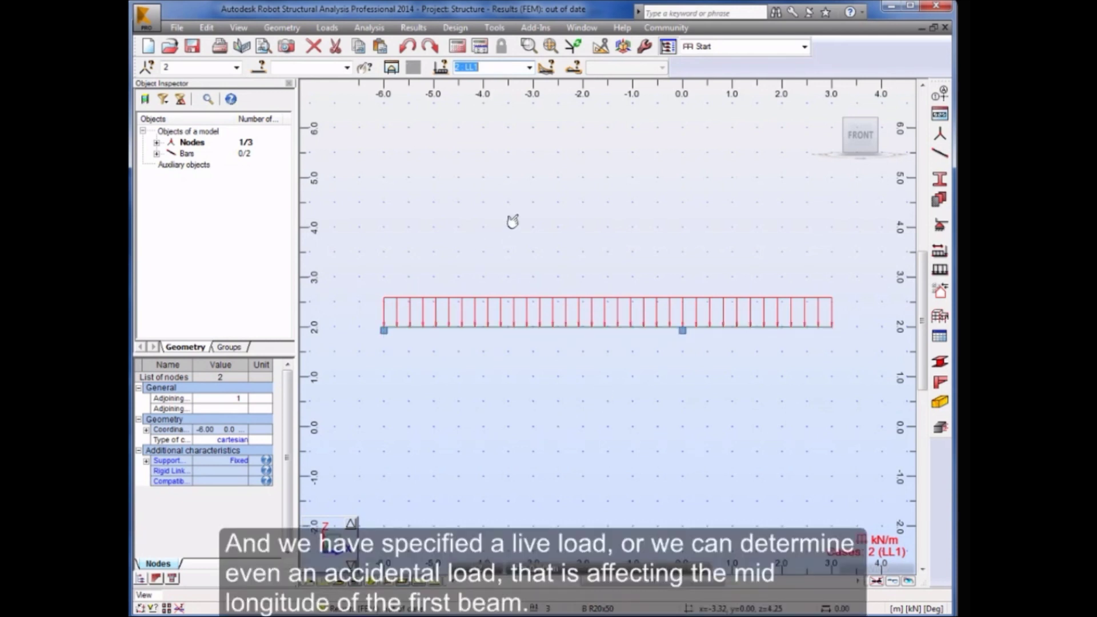
Step through load cases 3: ACC1 and 4: COMB1, ending on the combination
left_click(501, 68)
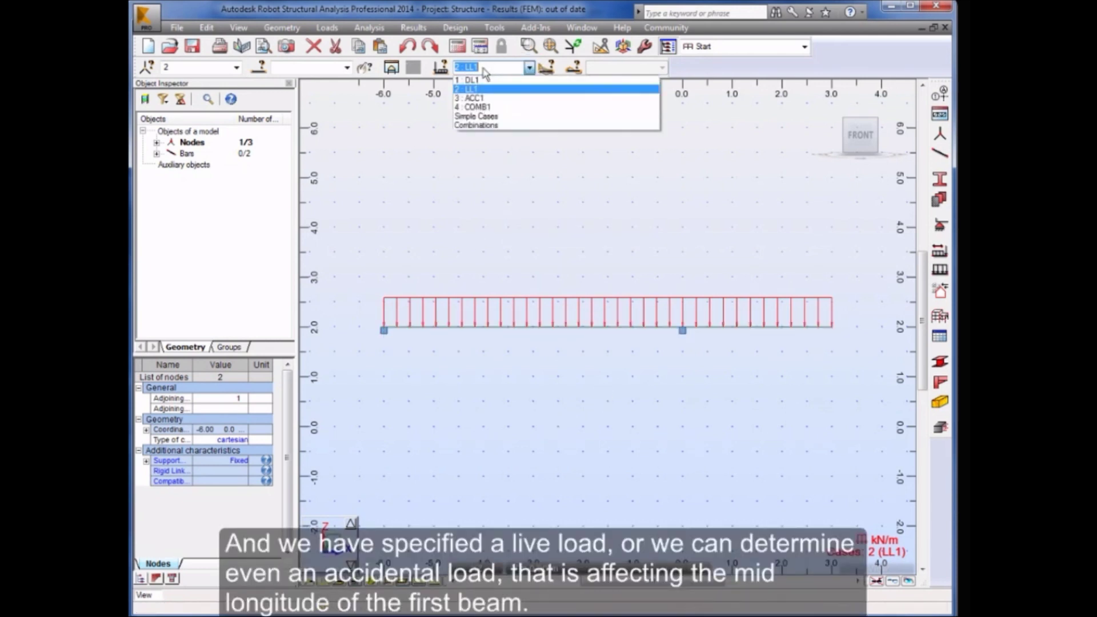
left_click(473, 98)
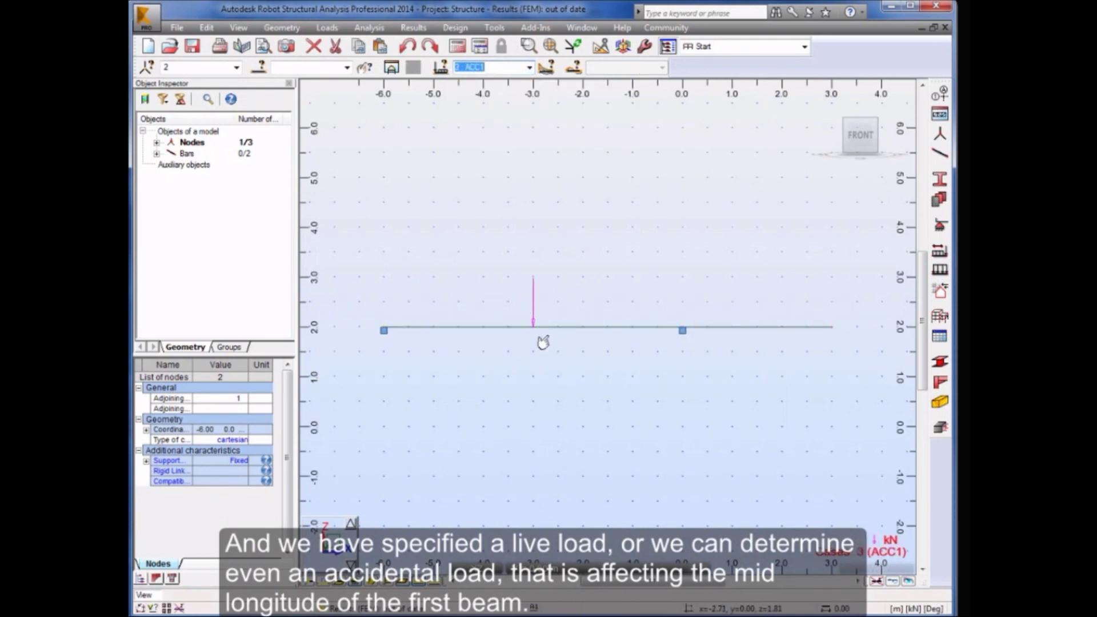
left_click(529, 68)
left_click(494, 108)
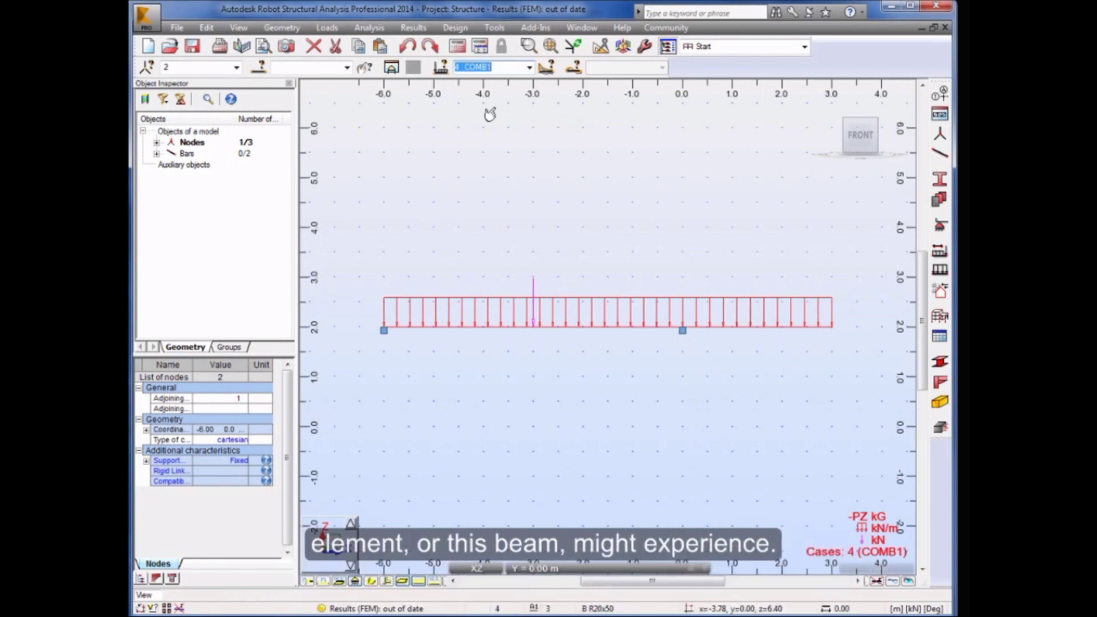
left_click(805, 47)
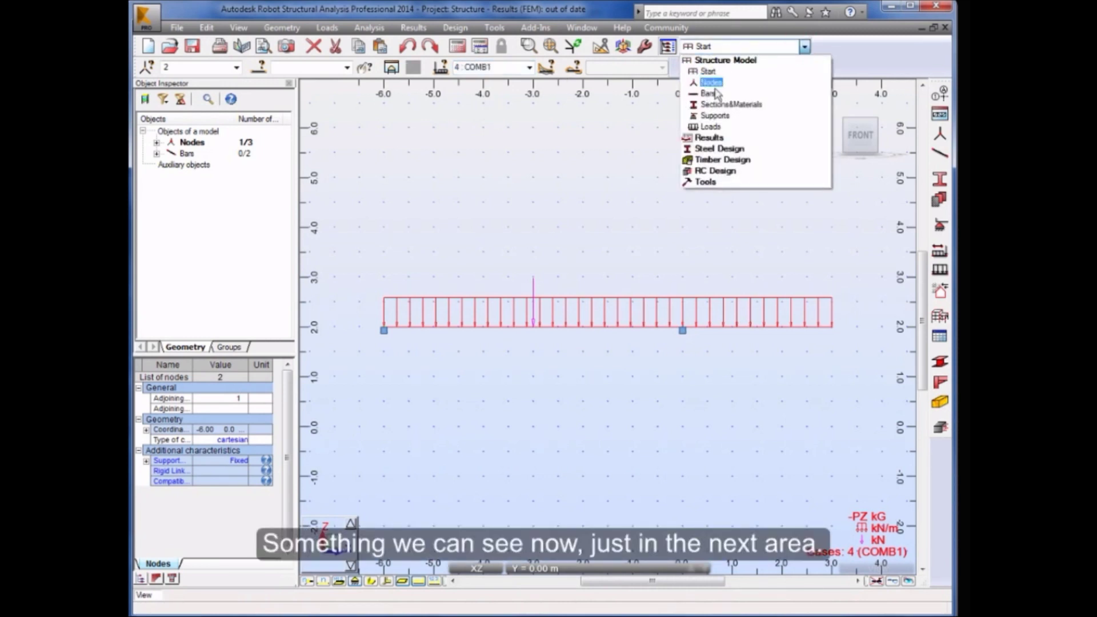
In the Results layout, plot the Fz force and My moment diagrams and normalize their scales
left_click(708, 138)
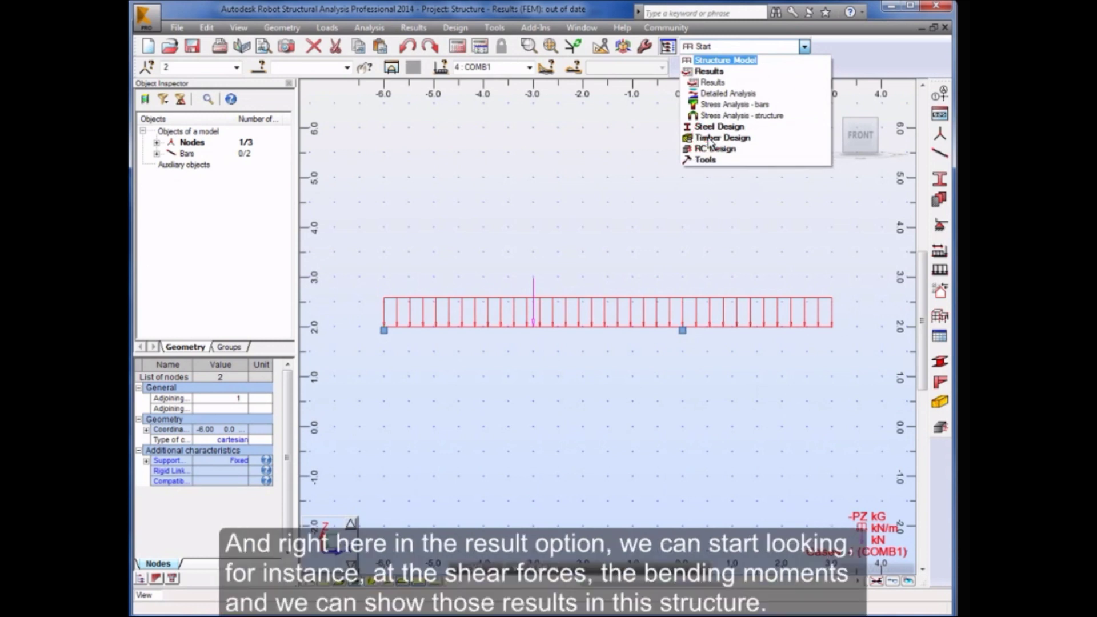
left_click(712, 83)
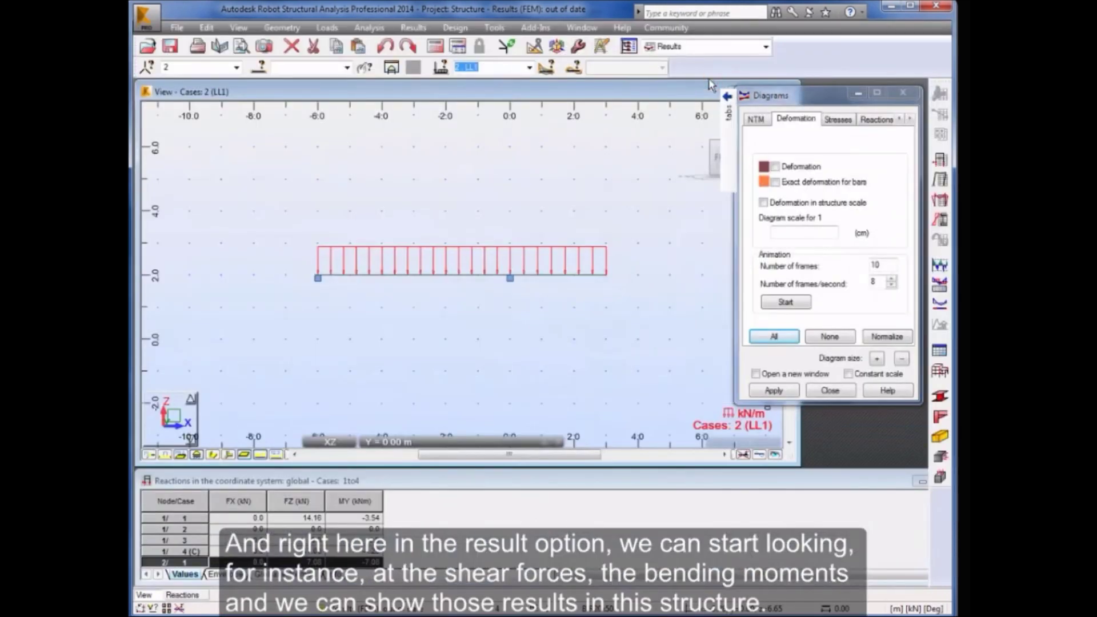
left_click(755, 120)
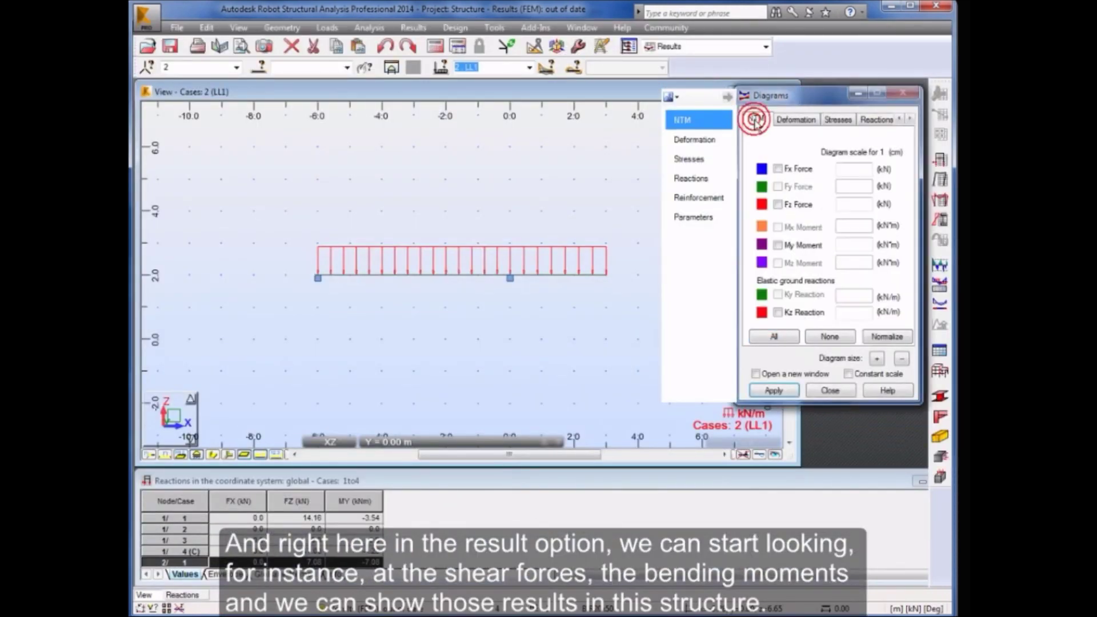
left_click(777, 204)
left_click(777, 246)
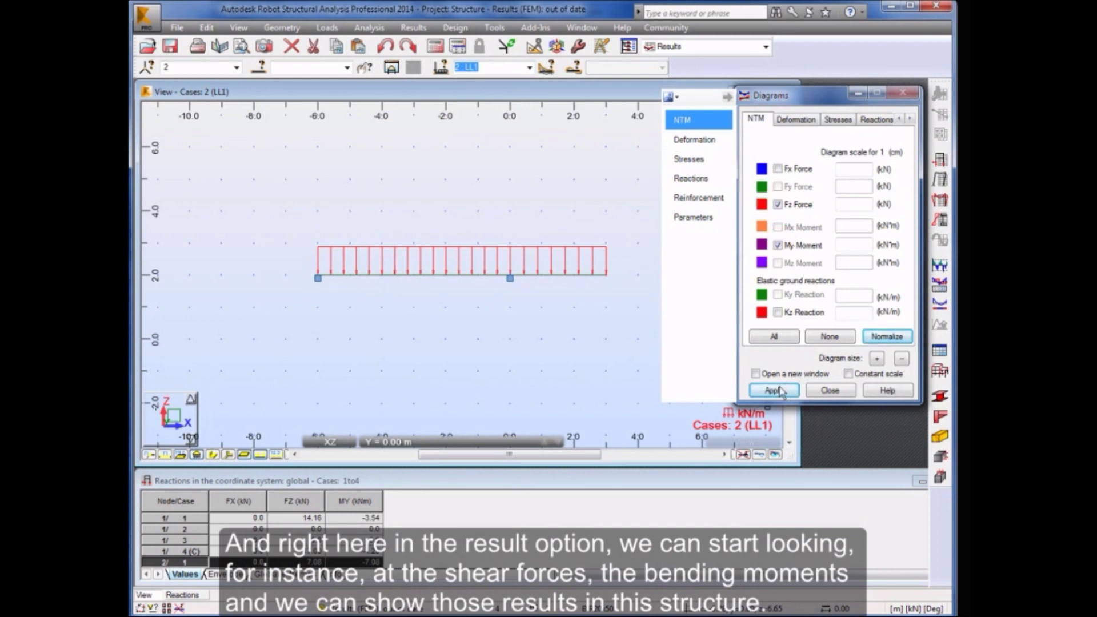
left_click(772, 390)
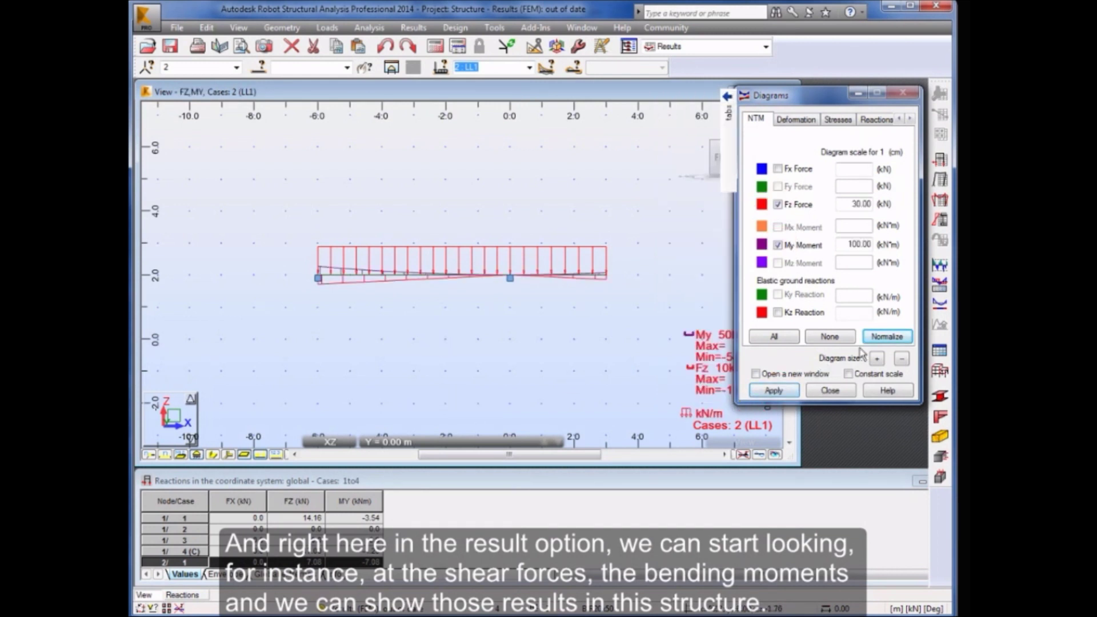
left_click(877, 340)
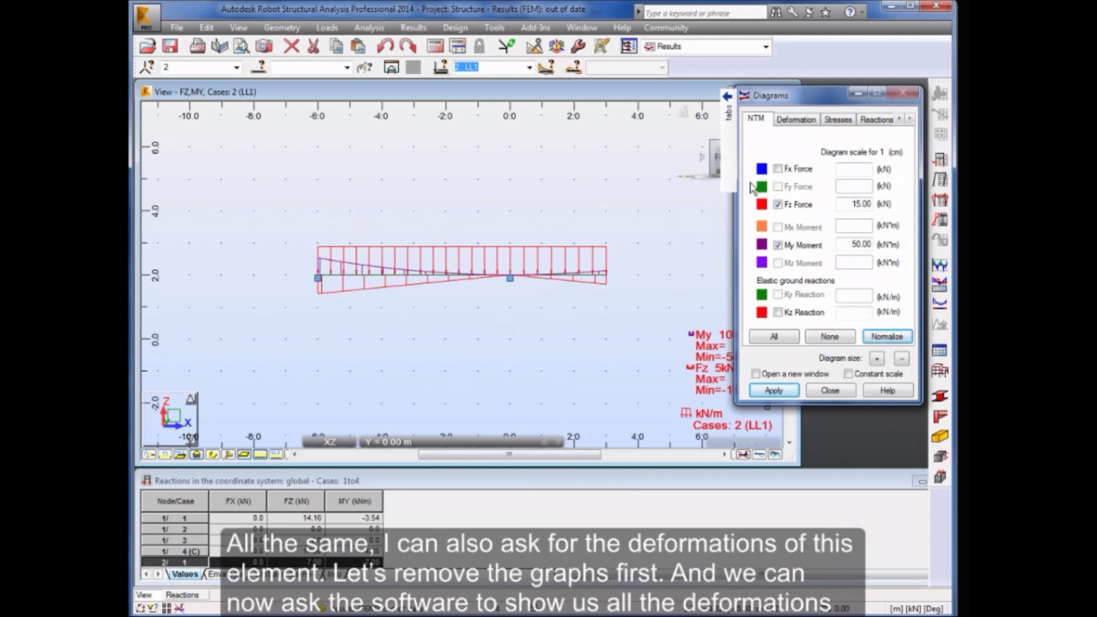
Replace the force diagrams with the beam's full deformed shape under combination 4: COMB1
left_click(797, 120)
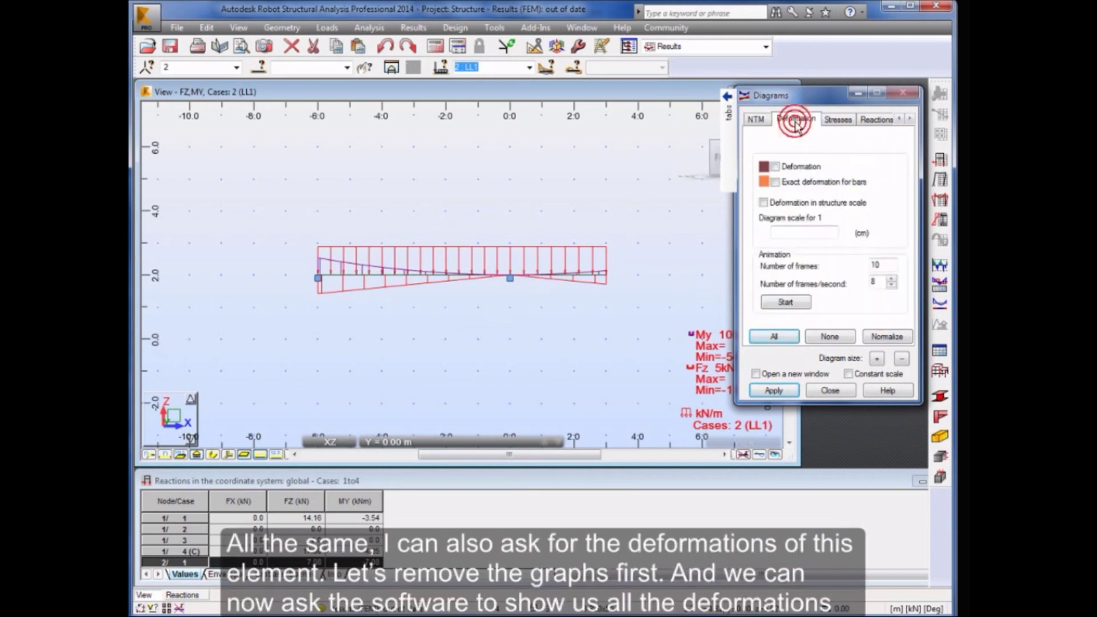
left_click(743, 456)
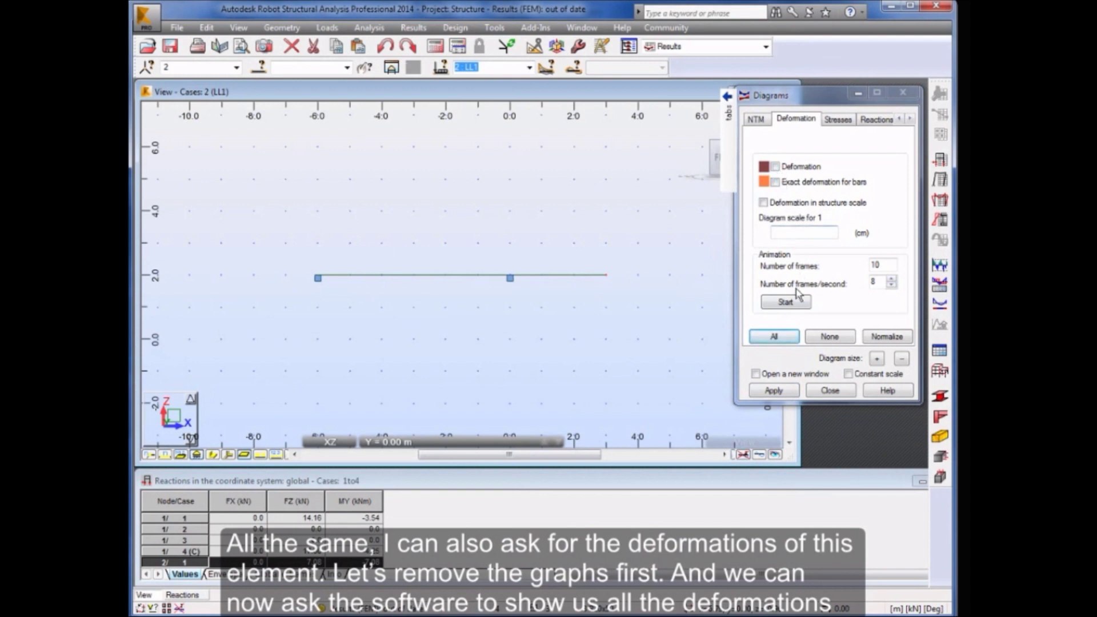
left_click(772, 333)
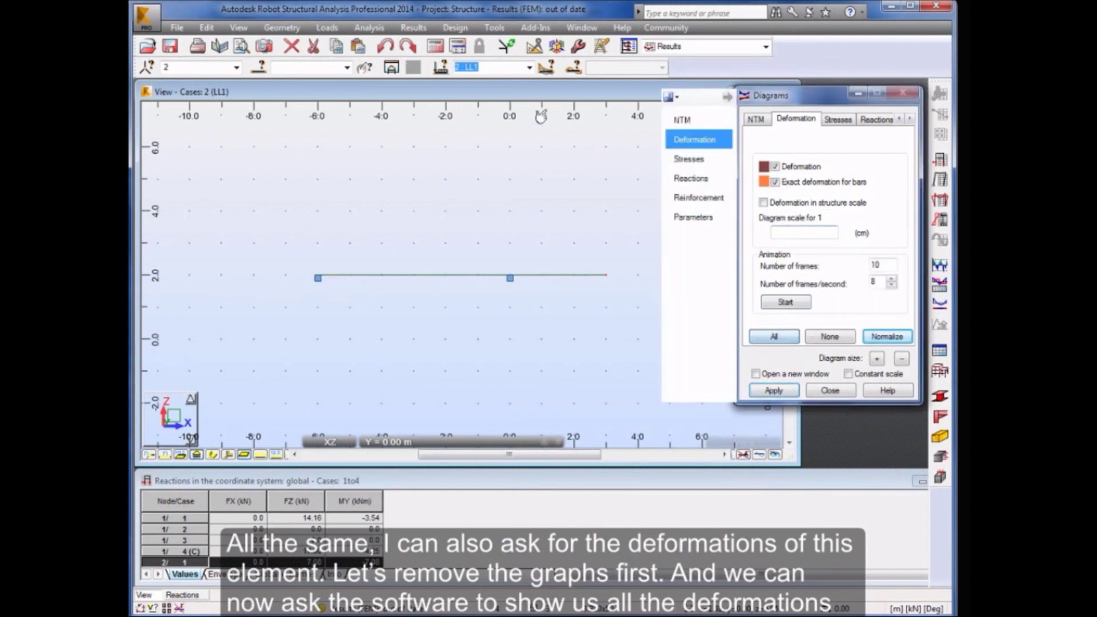
left_click(529, 67)
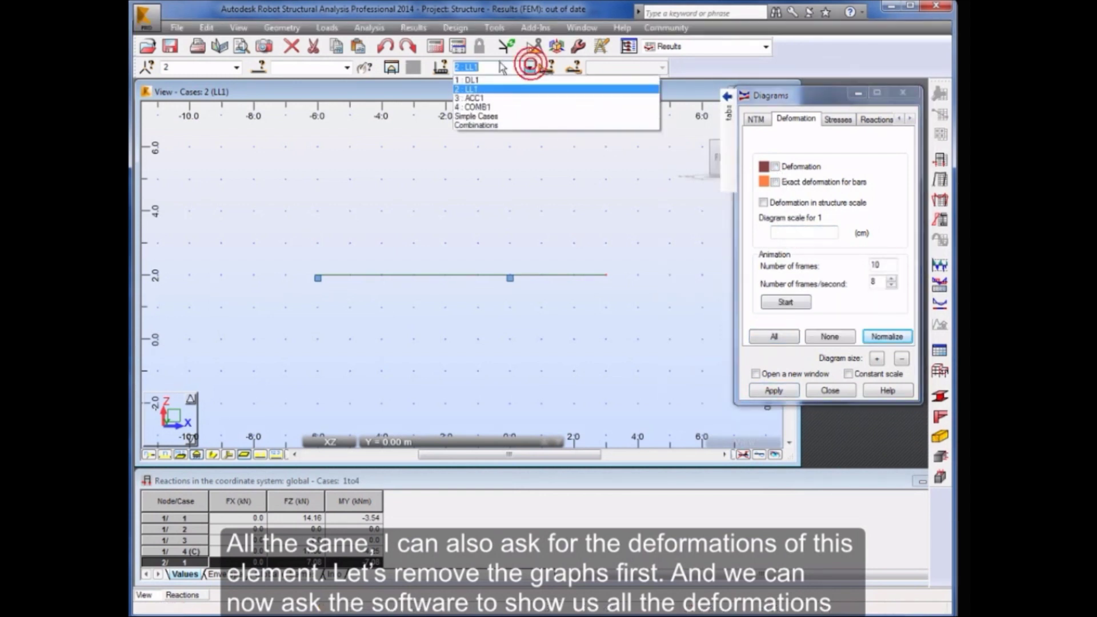
left_click(472, 107)
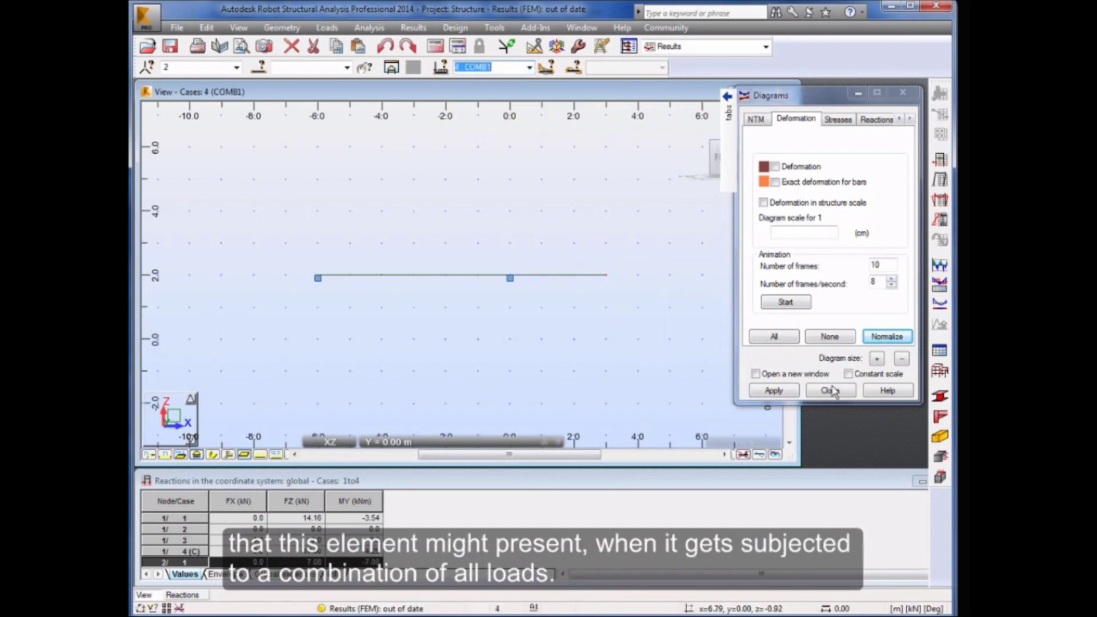
left_click(777, 393)
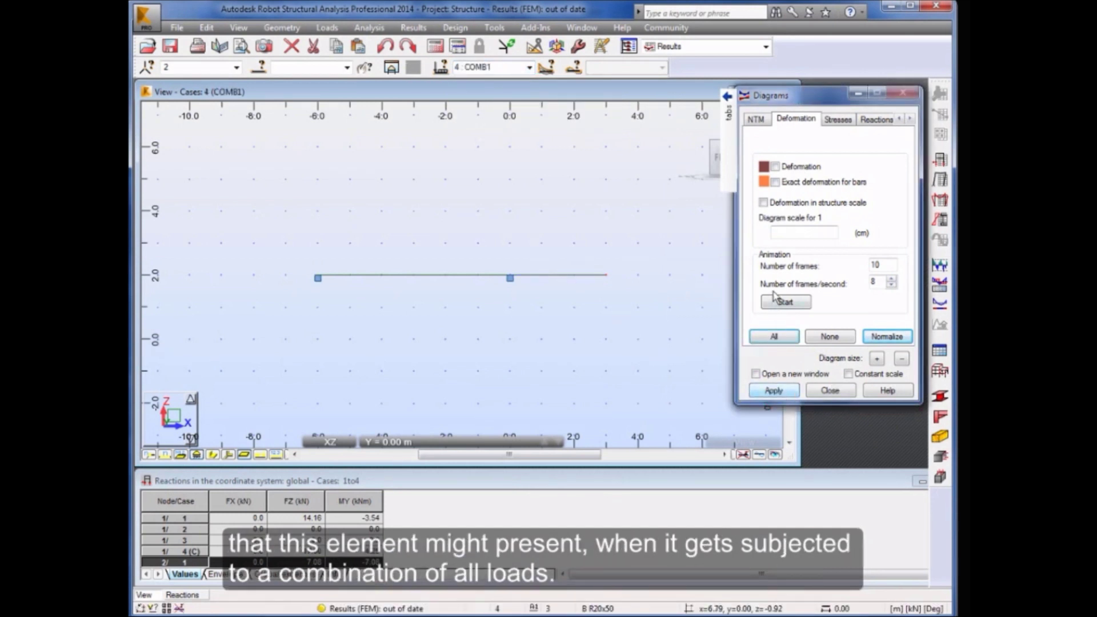
left_click(773, 336)
left_click(774, 390)
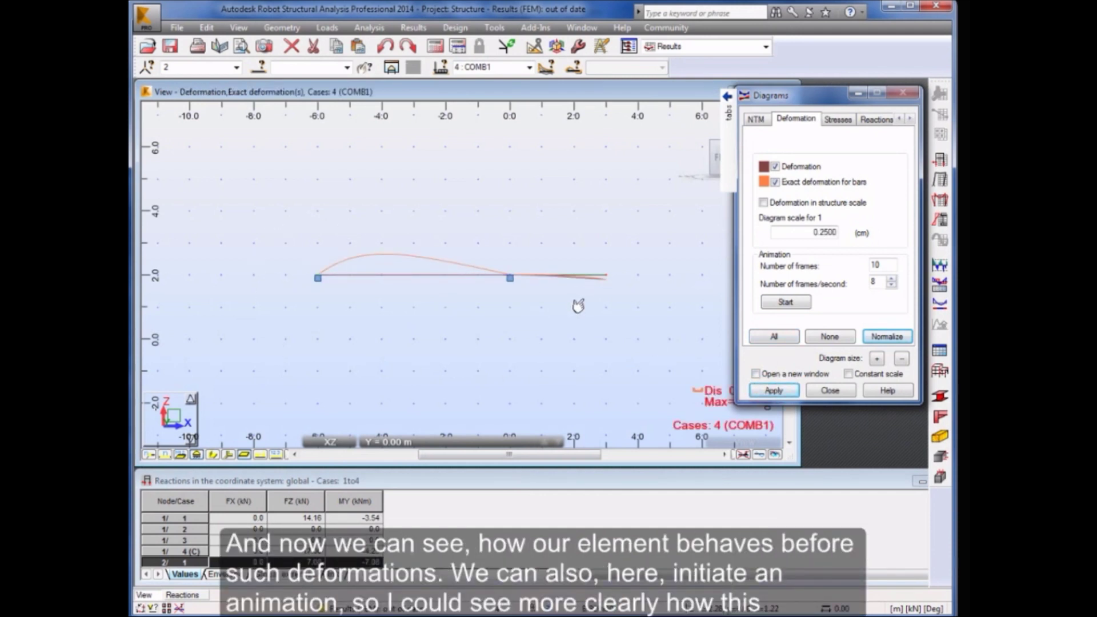
Play the COMB1 deformation animation, stop it, and clear the deformation plot
left_click(786, 302)
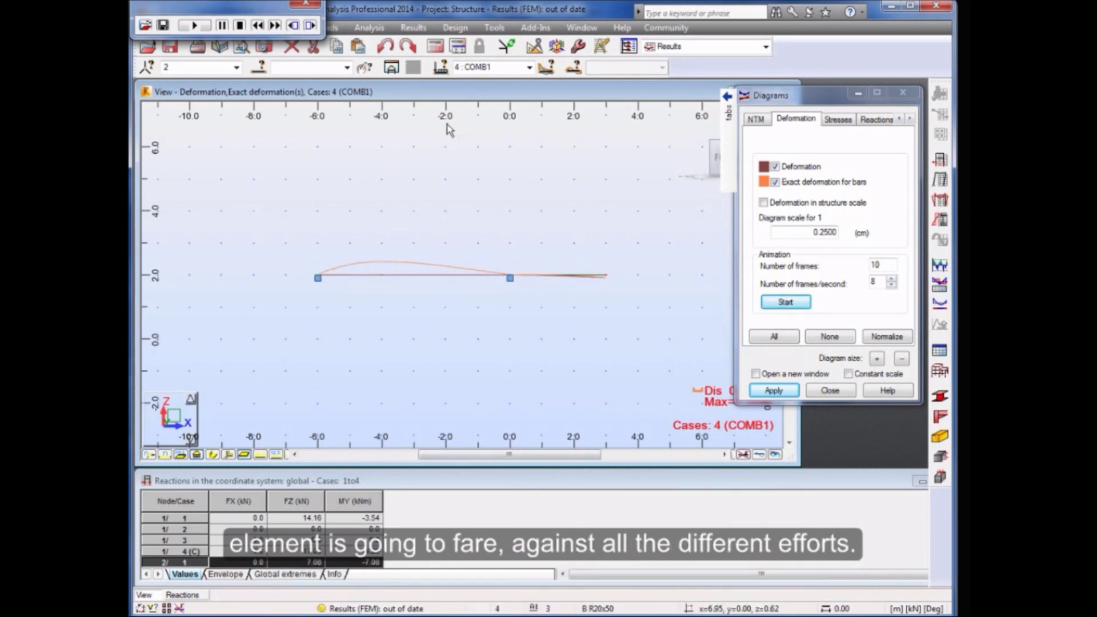
left_click(240, 26)
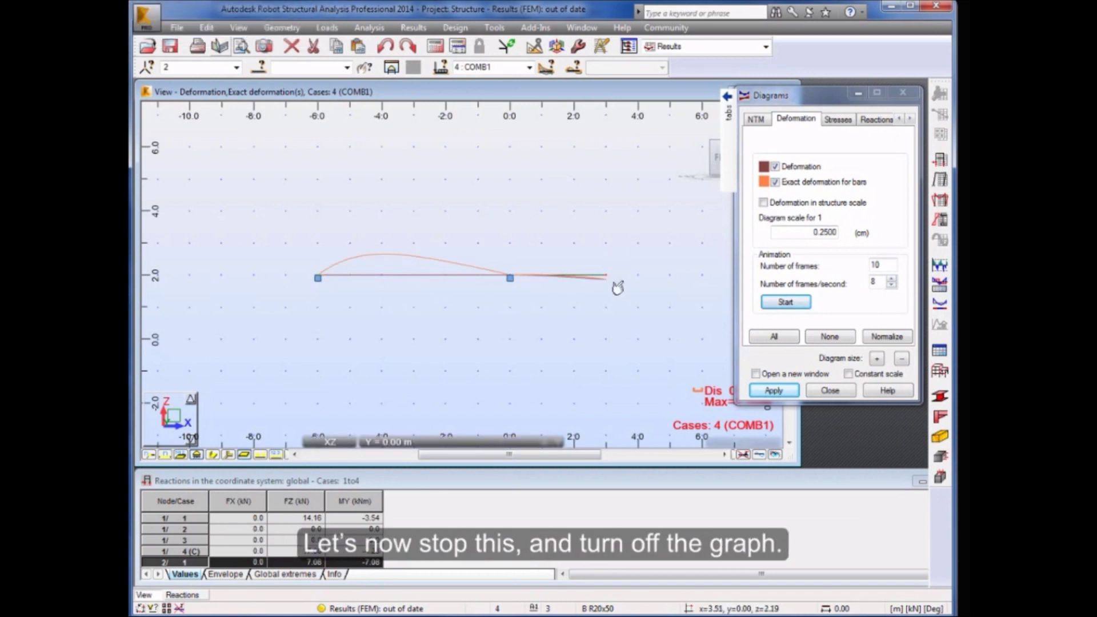
left_click(744, 454)
Plot all stress diagrams for COMB1 on the beam, giving S max 13.19 MPa
left_click(839, 120)
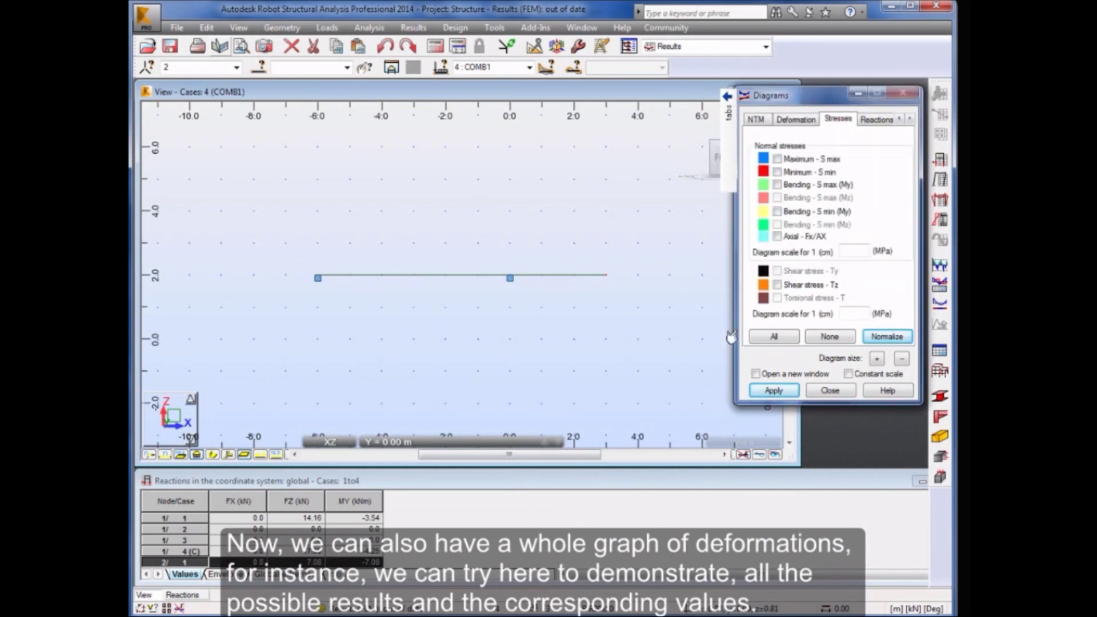
left_click(774, 337)
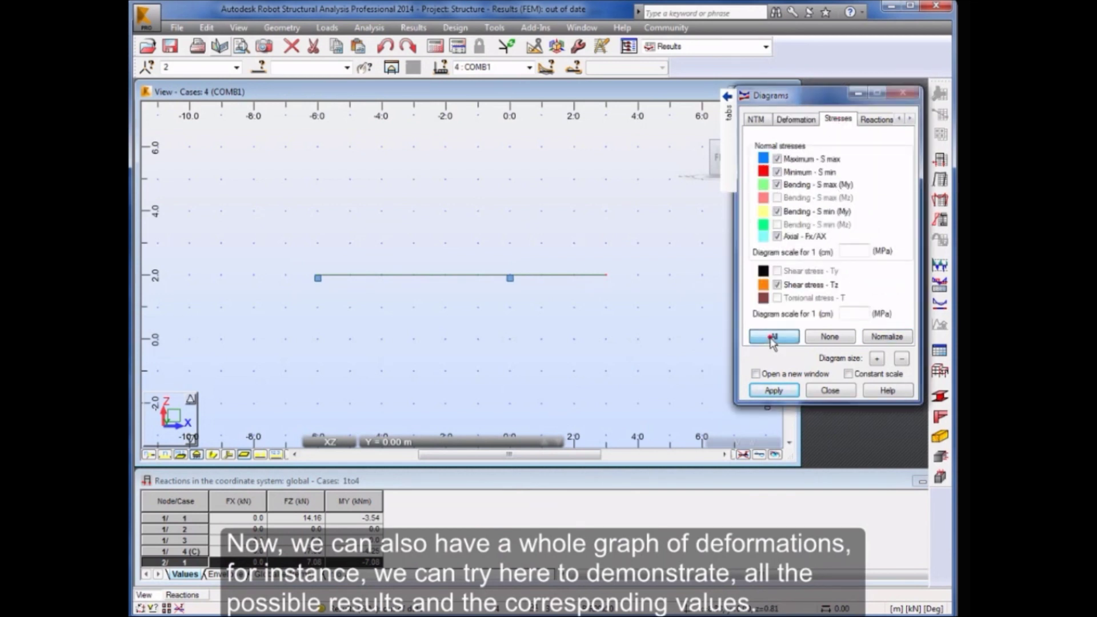
left_click(773, 391)
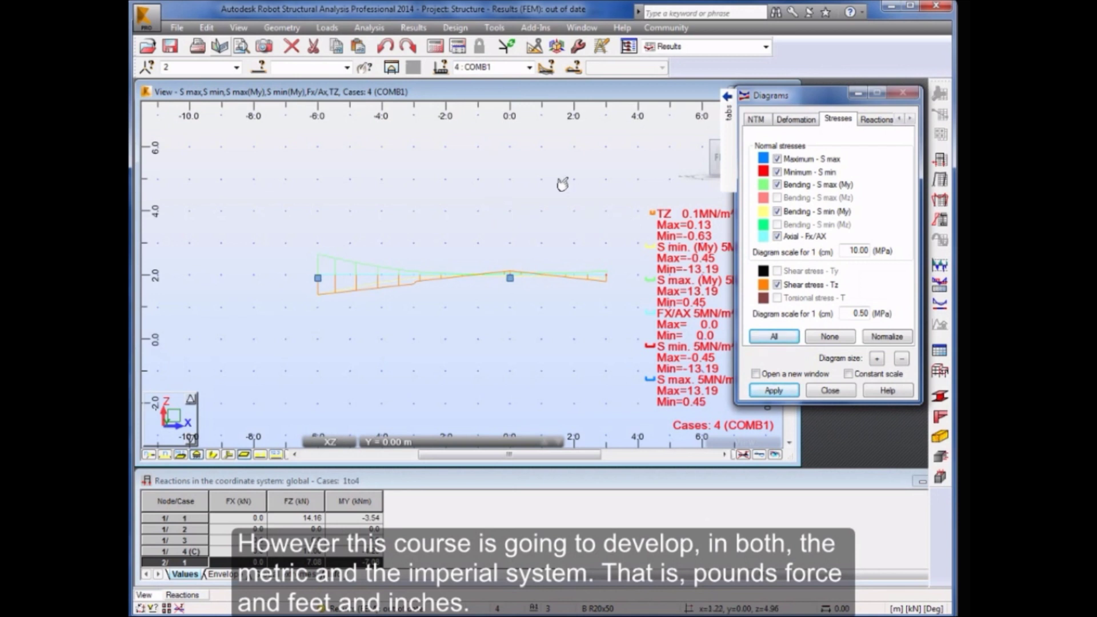
Show the FZ and MY support reactions with value descriptions at the beam supports
left_click(870, 121)
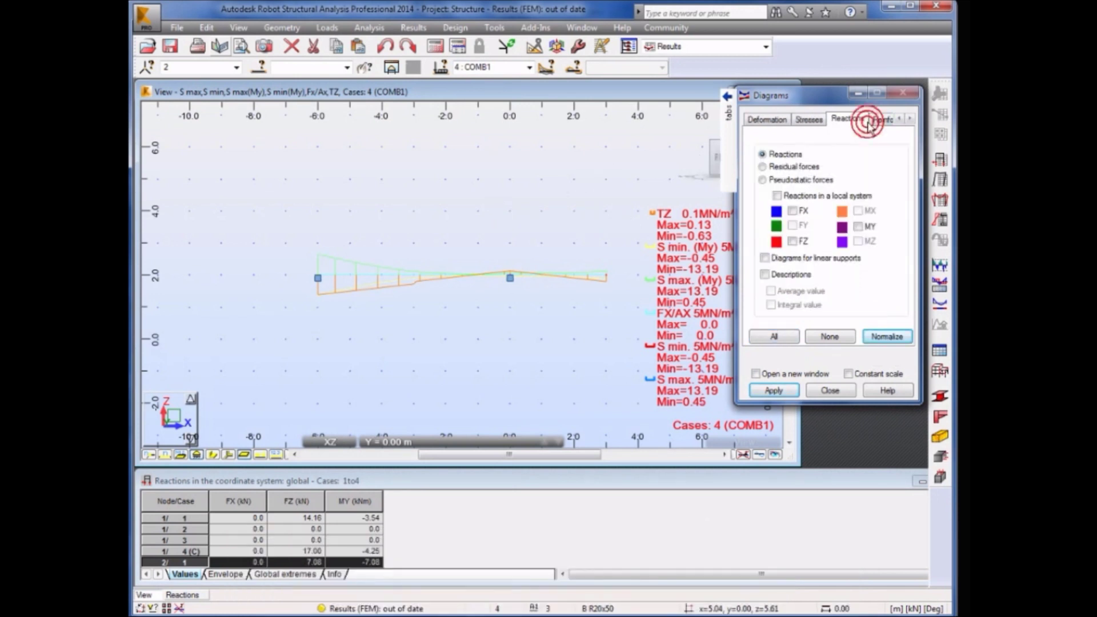
left_click(794, 242)
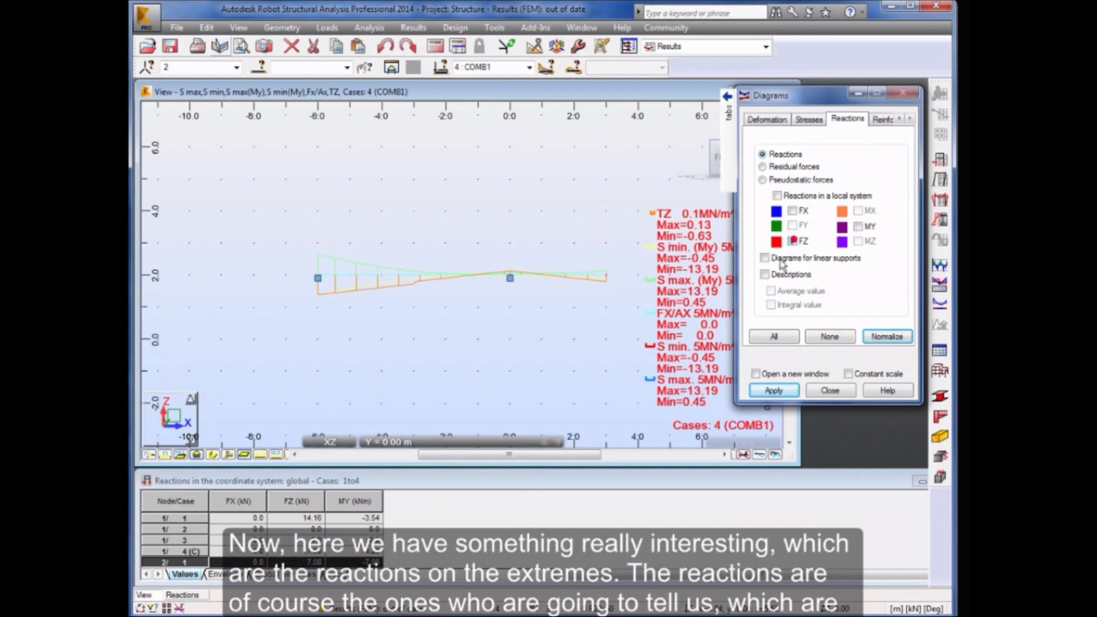
left_click(766, 275)
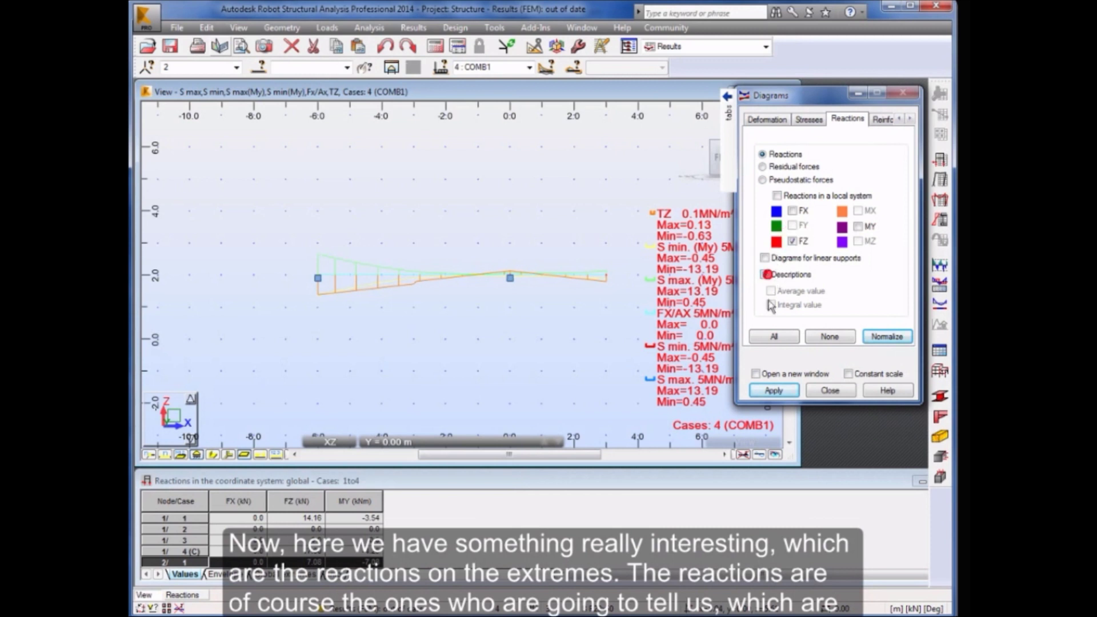
left_click(774, 336)
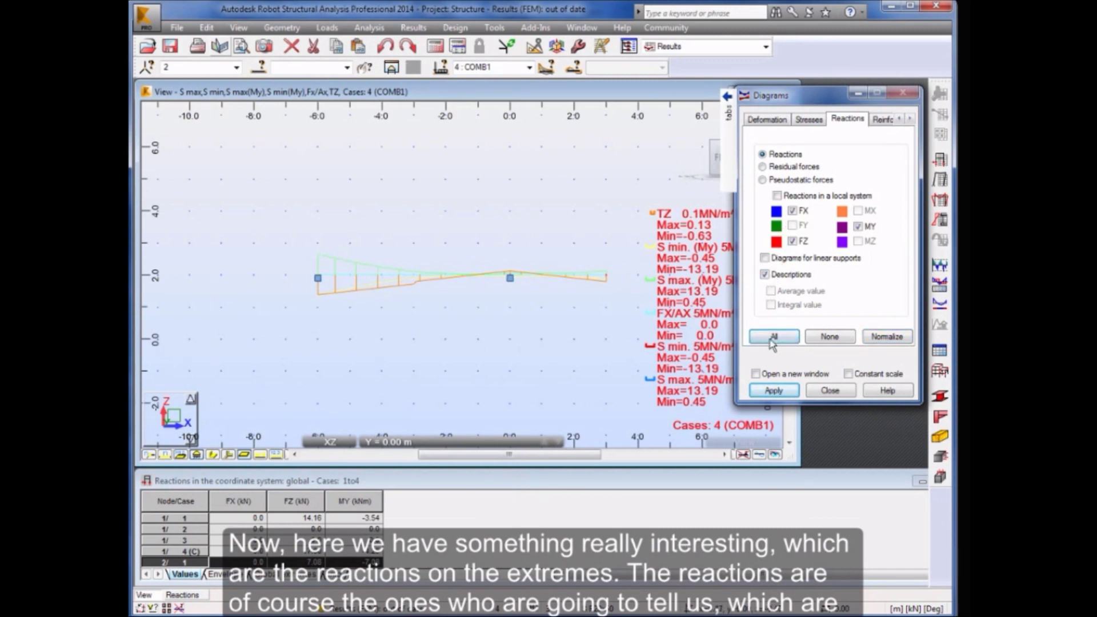
left_click(765, 391)
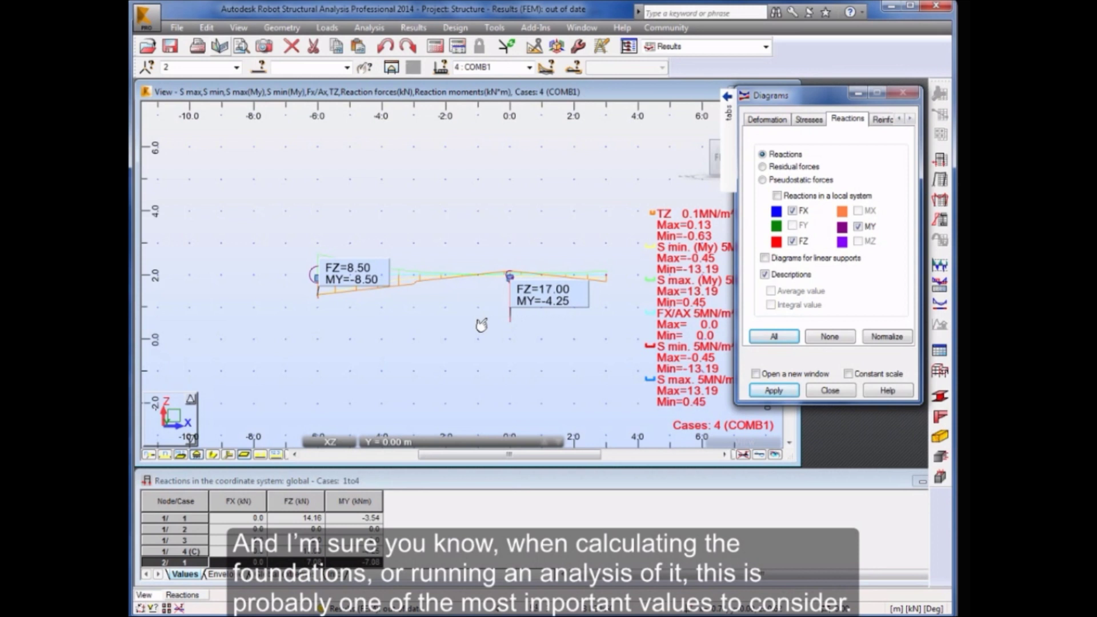
Browse the Reinforcement and Parameters diagram options, then clear all result diagrams
left_click(882, 120)
left_click(886, 120)
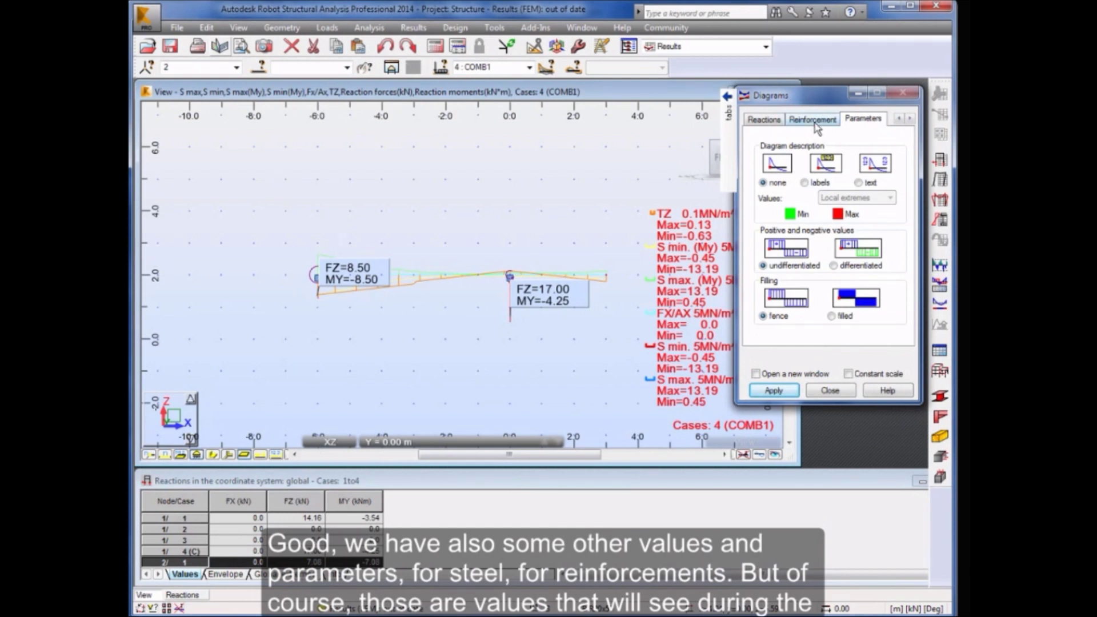
left_click(743, 454)
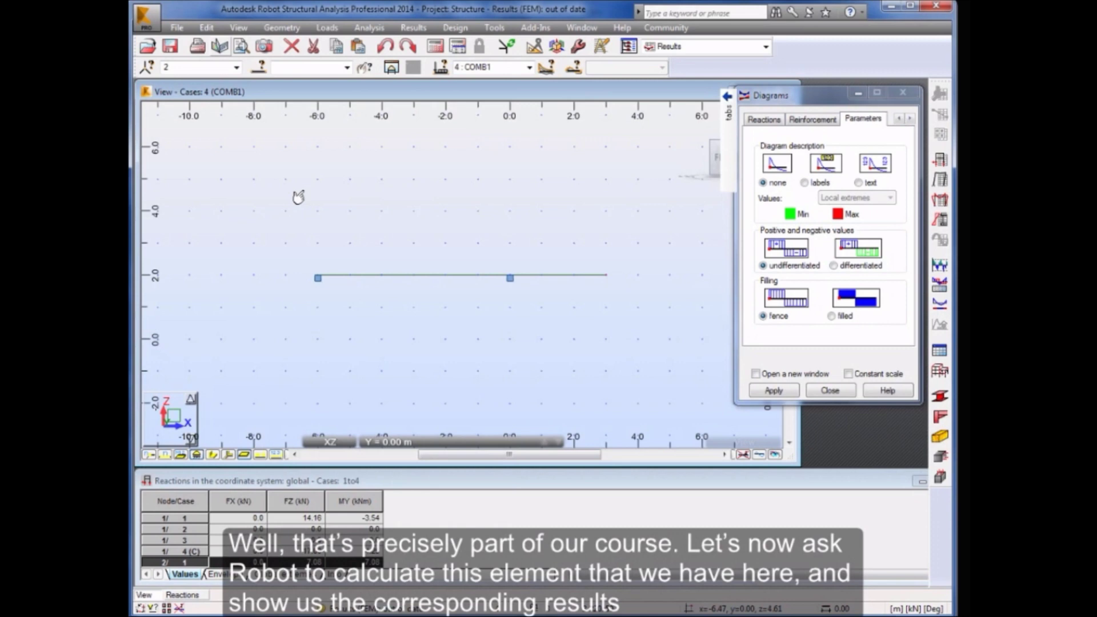
Run the structural calculation and open the RC beam design view with spans P1 and P2
left_click(435, 47)
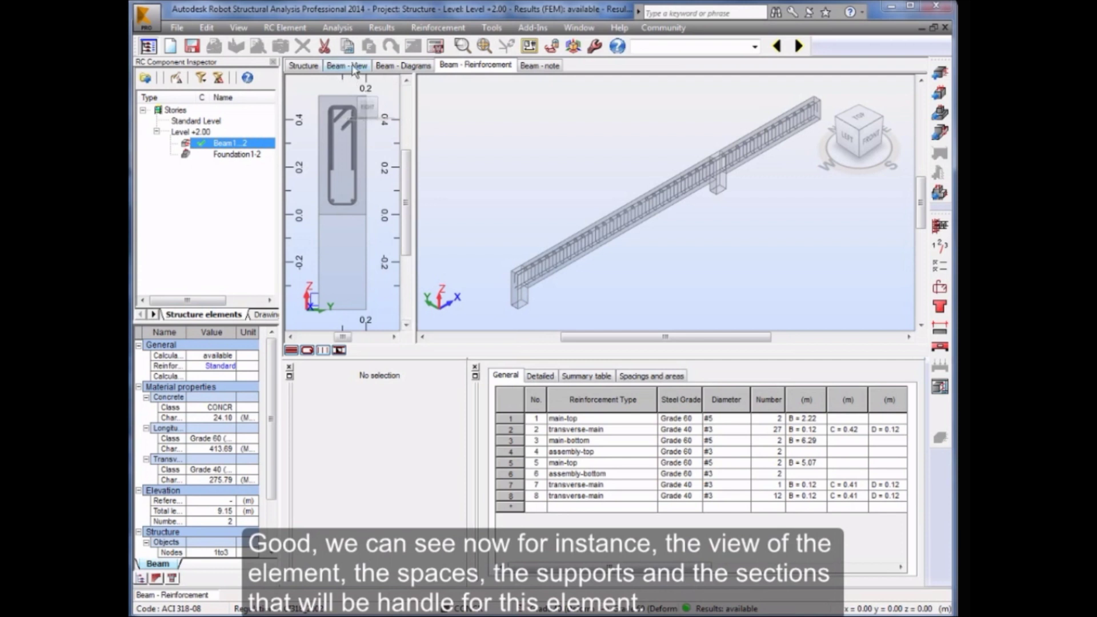
left_click(349, 65)
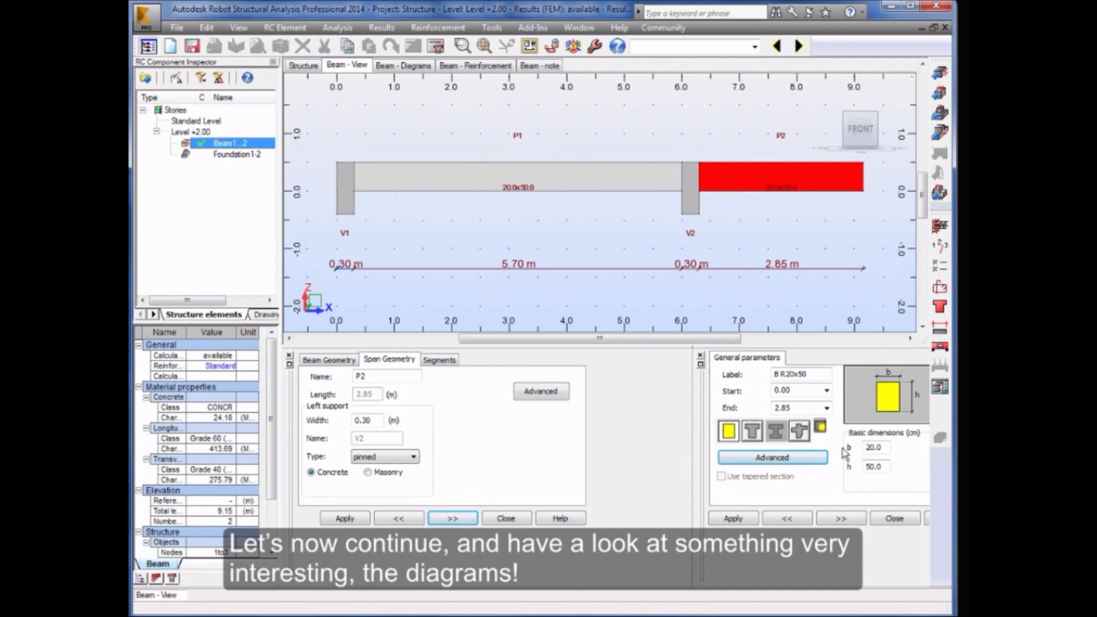
Display the beam's ULS bending moment curves M, Mr and Mc with their results table
left_click(398, 68)
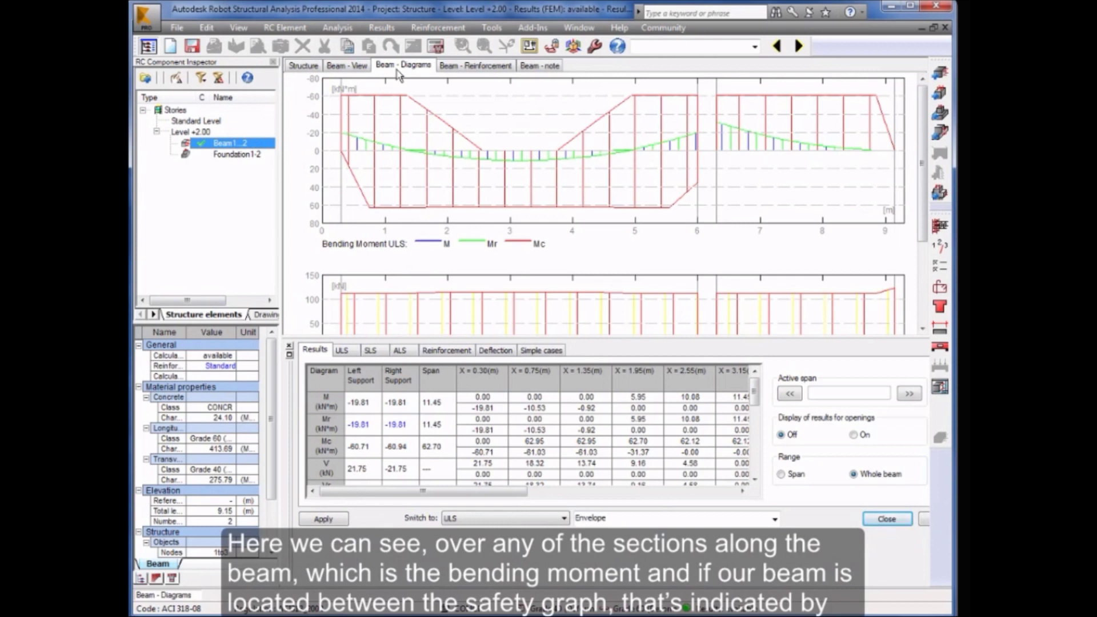
Review the moment and shear charts and results table, then open the beam's calculation note
mouse_move(380, 113)
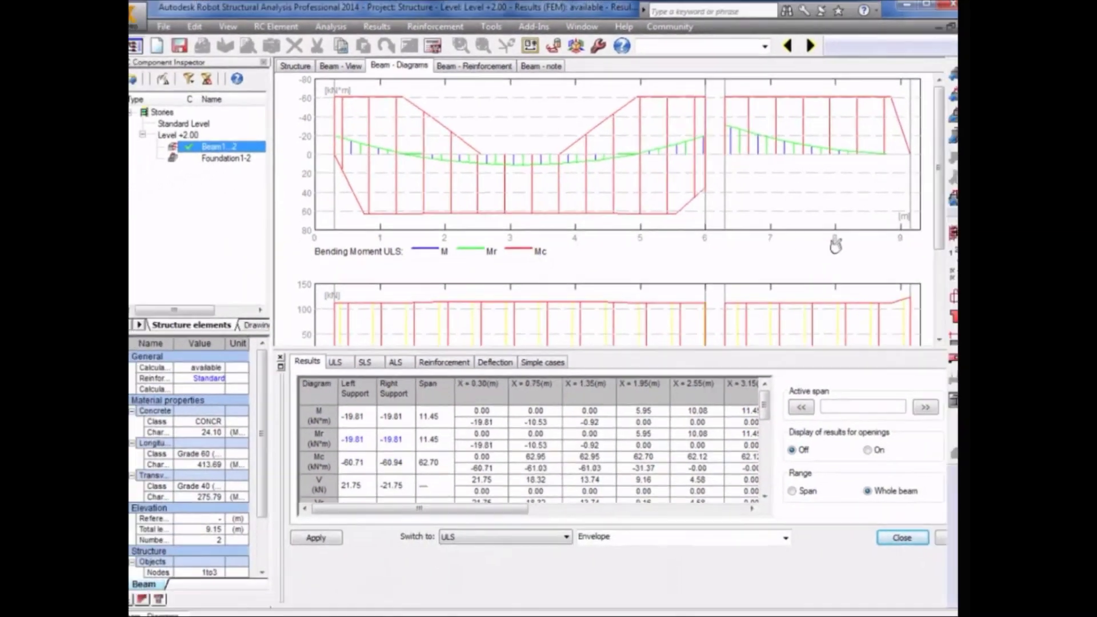
scroll(922, 234, "down", 5)
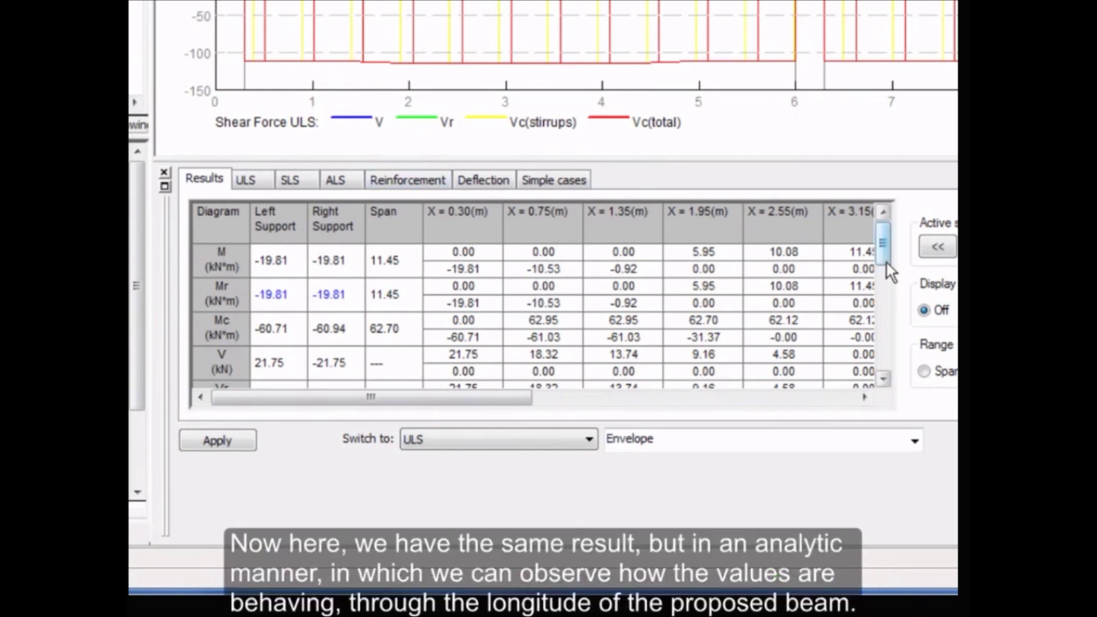
left_click_drag(883, 252, 882, 267)
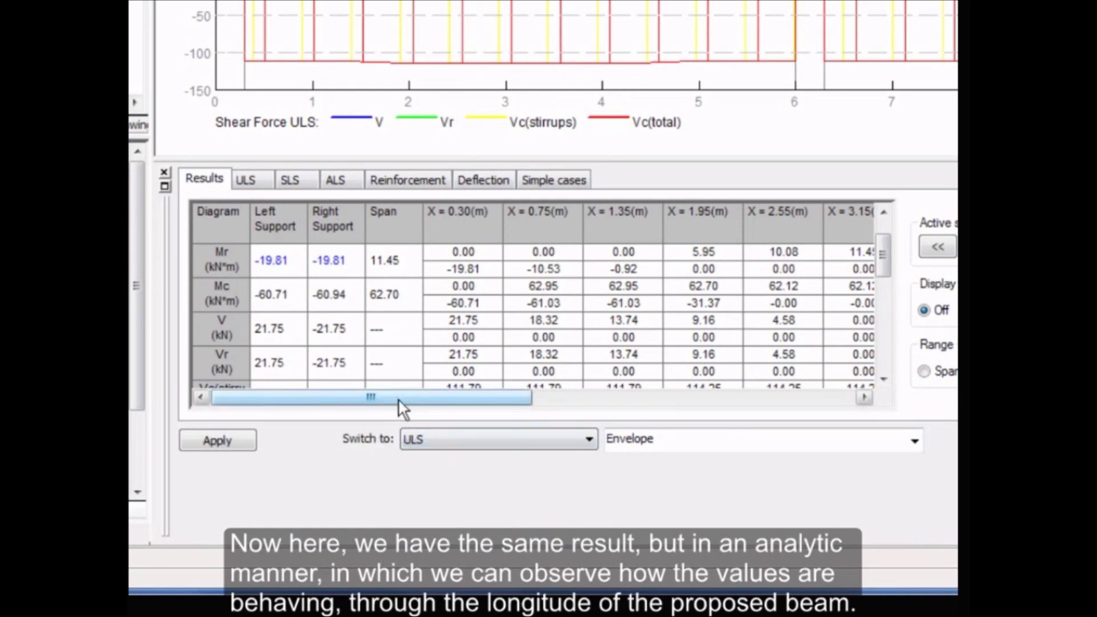
left_click_drag(402, 407, 721, 438)
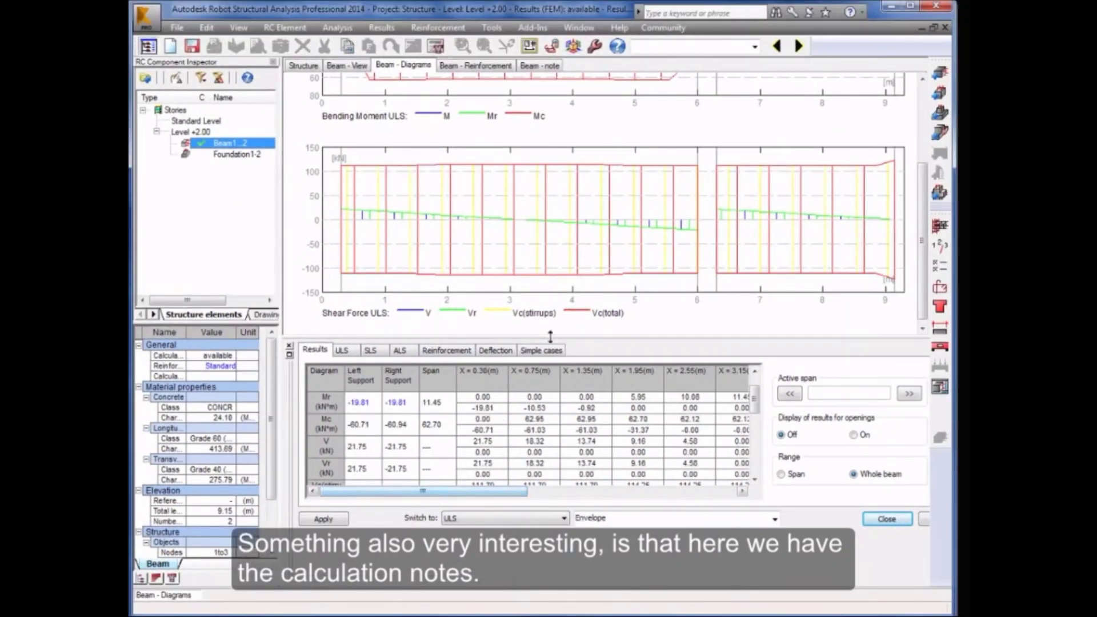
left_click(540, 67)
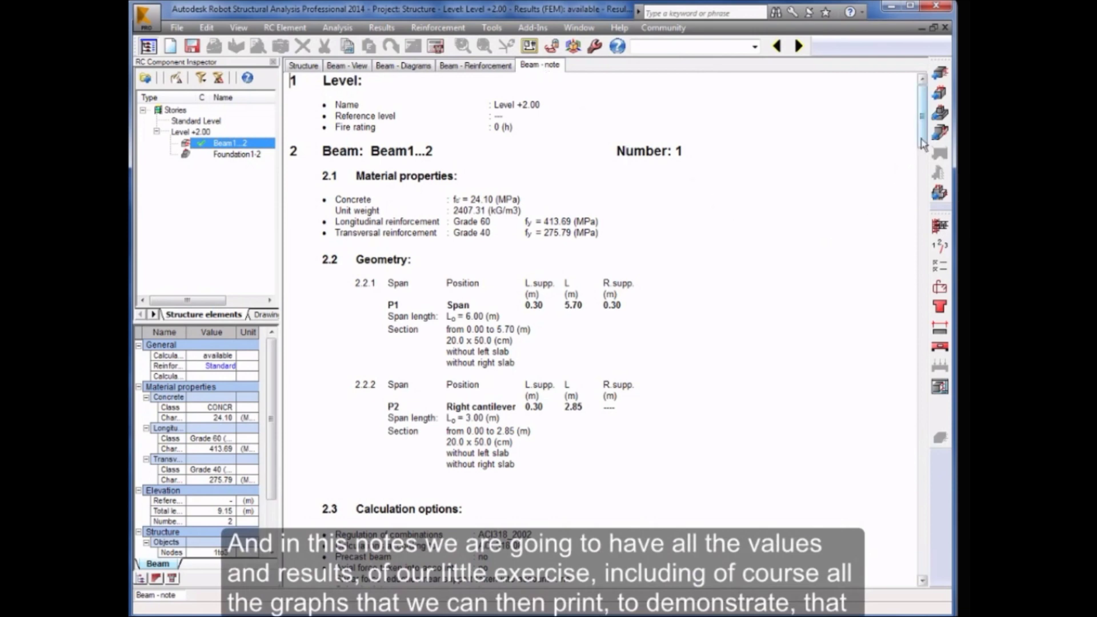
Scroll through the beam note's material, geometry and result sections, then show the 3D rebar cage
scroll(922, 147, "down", 1)
left_click_drag(921, 147, 917, 293)
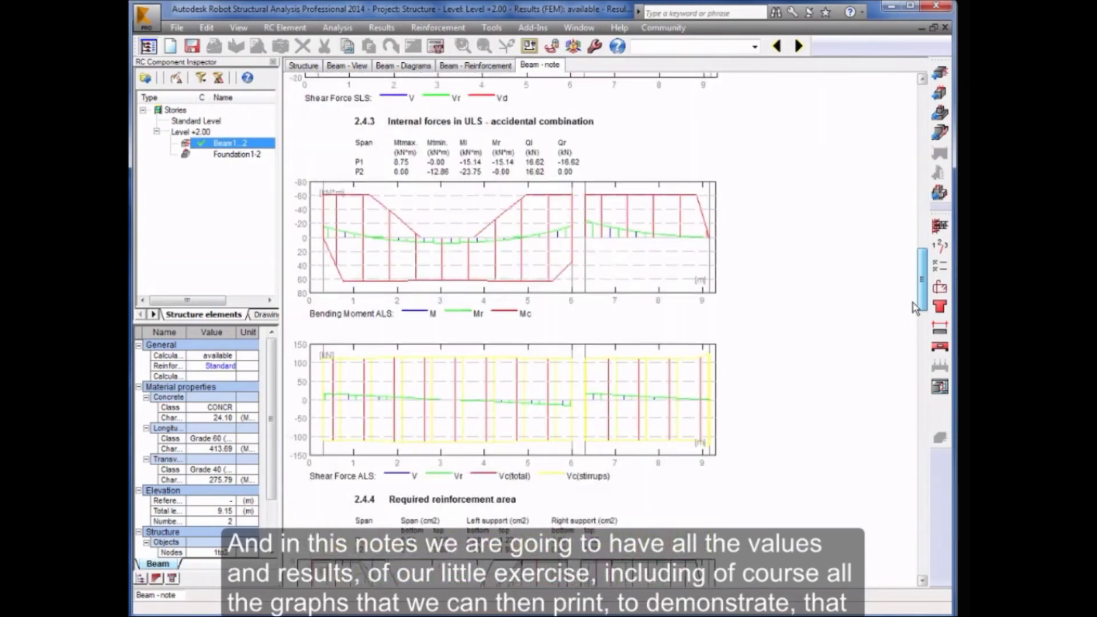
left_click_drag(915, 309, 911, 466)
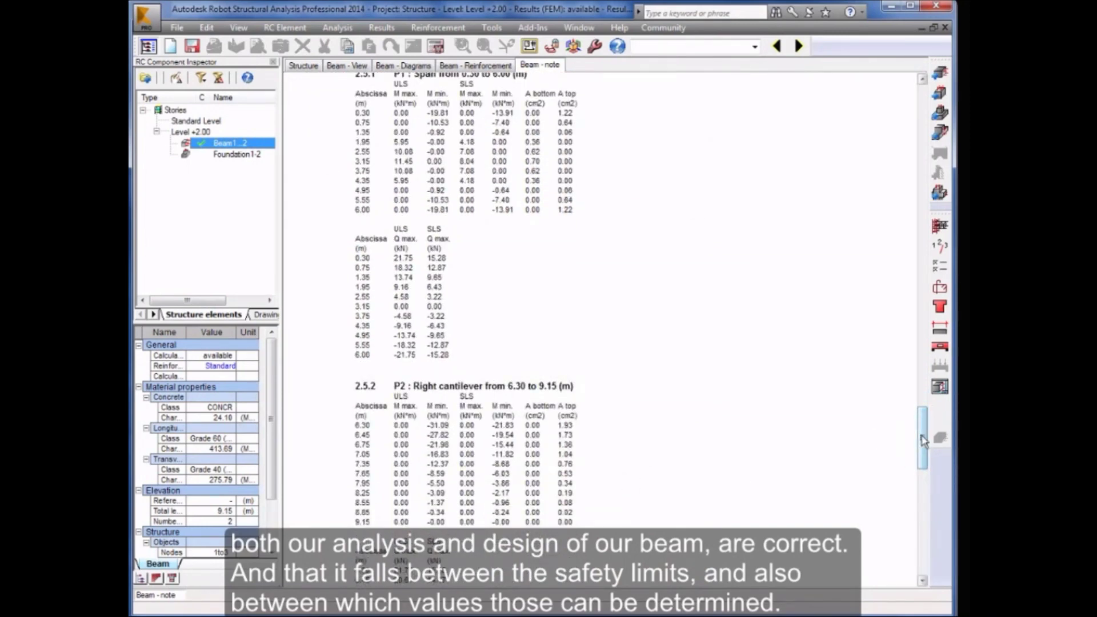
left_click_drag(911, 466, 936, 116)
left_click(474, 65)
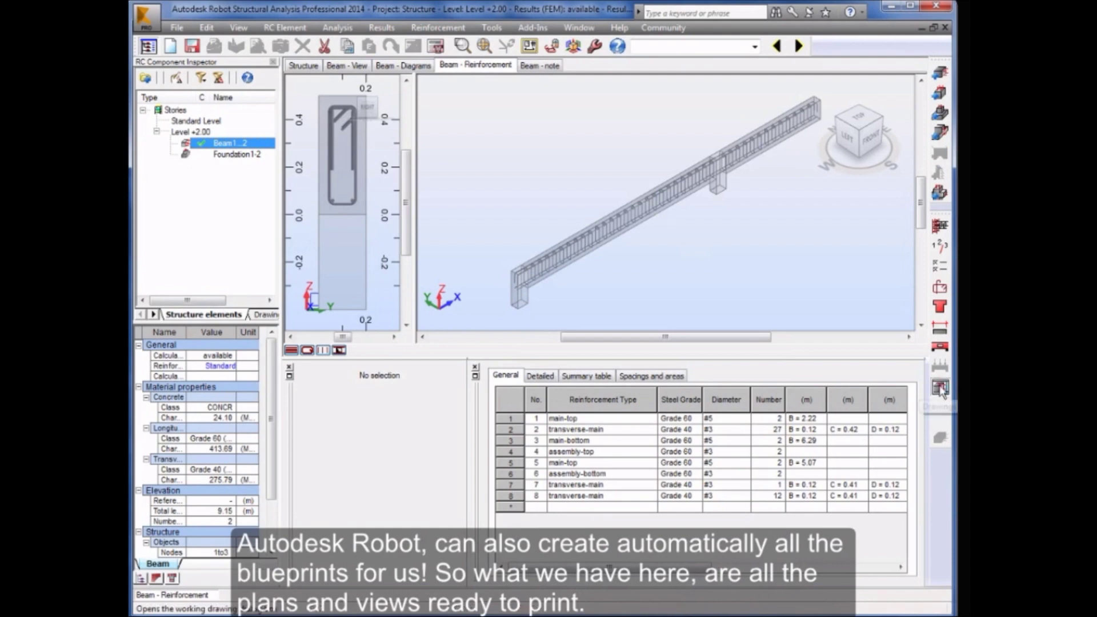
Generate the beam's reinforcement working drawings with elevation, sections and bar schedule
left_click(940, 387)
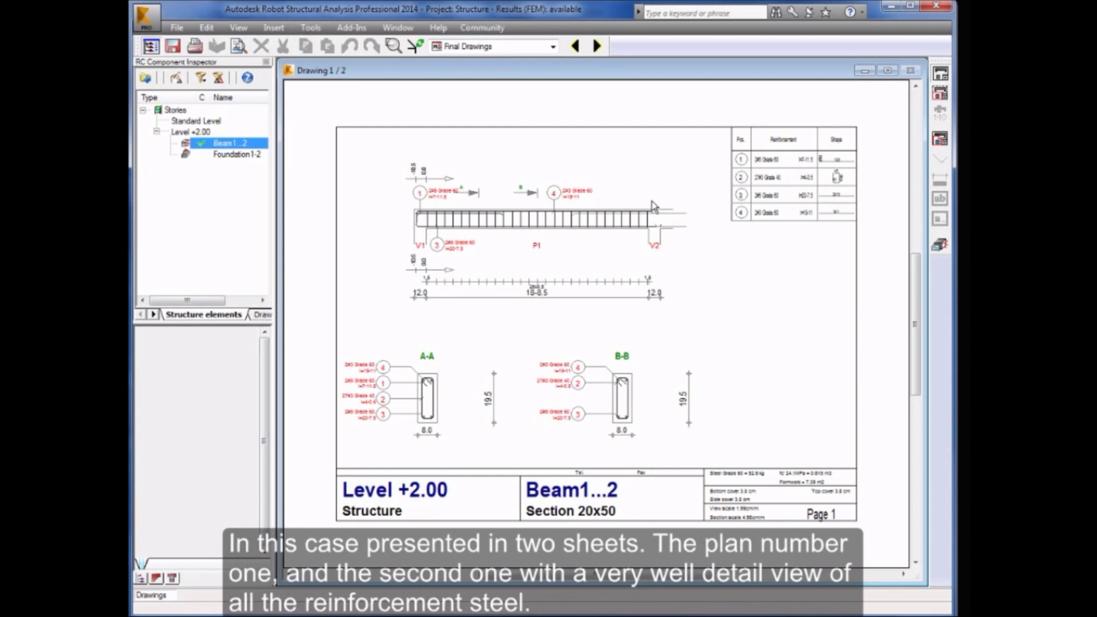
View drawing sheet 2 of 2, then minimize the drawings to reveal the EDIFICIO 1 model
left_click(596, 46)
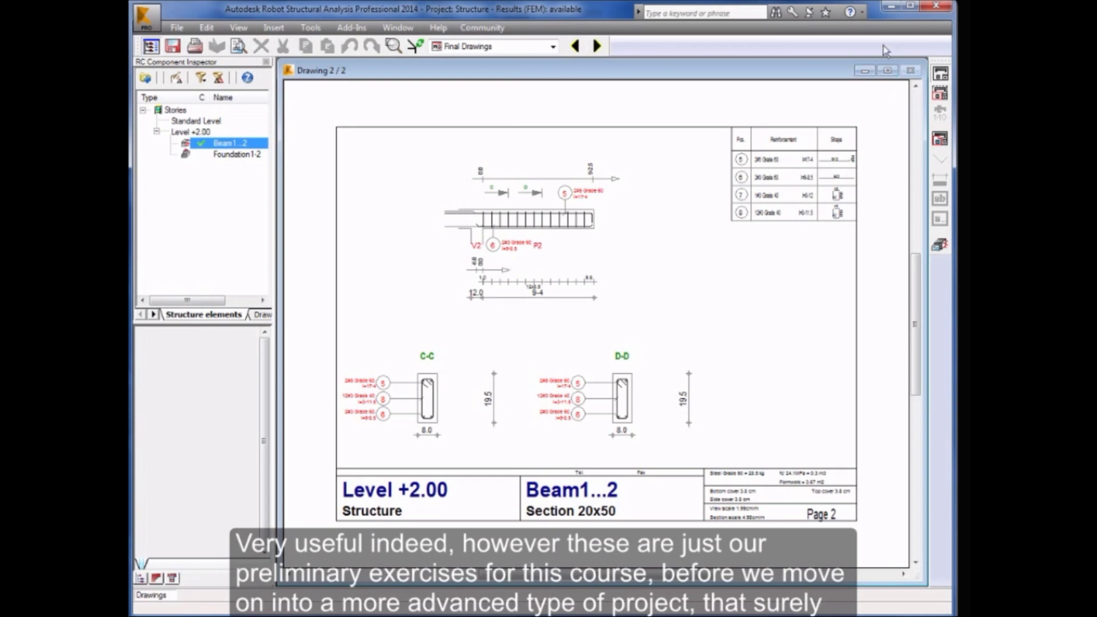
left_click(892, 6)
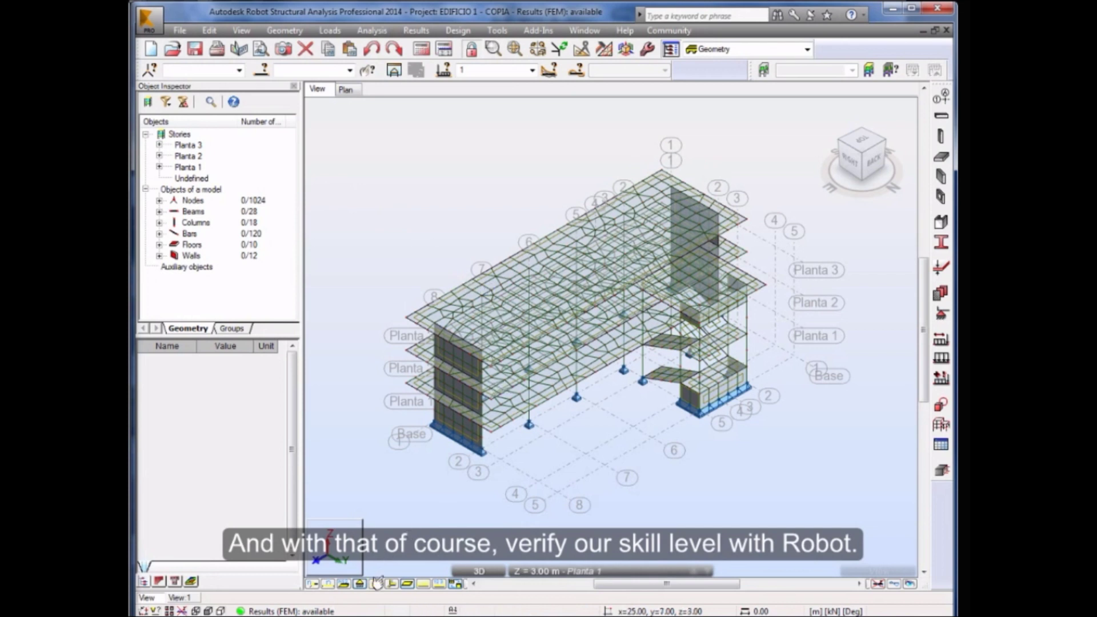
Display the 5 : COMB2 loads on the whole building and expand the results layouts group
left_click(531, 70)
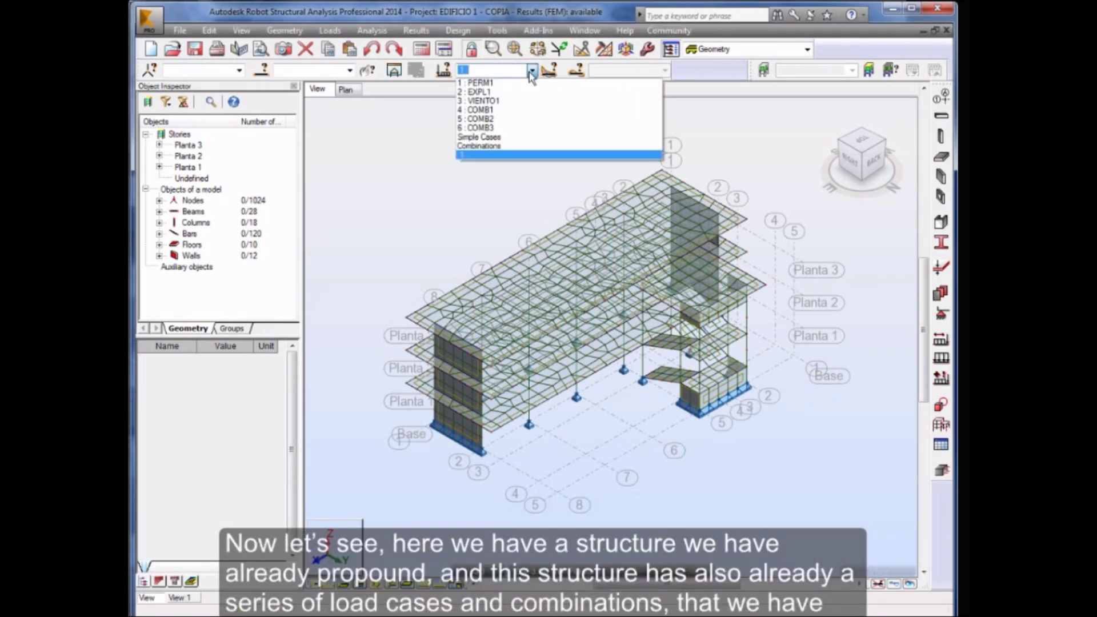
left_click(480, 118)
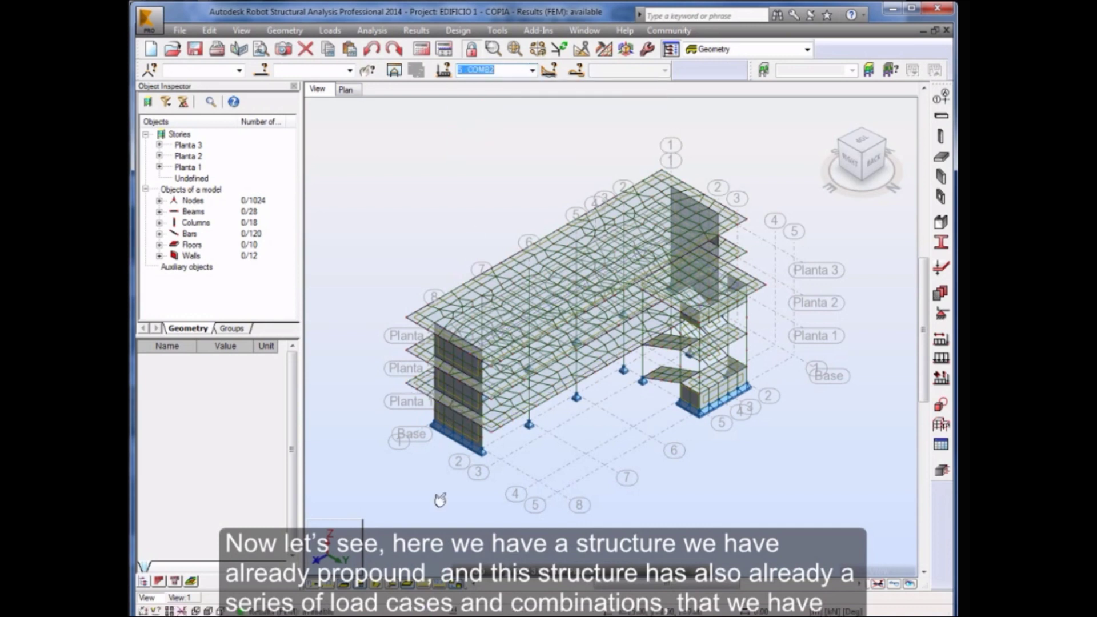
left_click(420, 585)
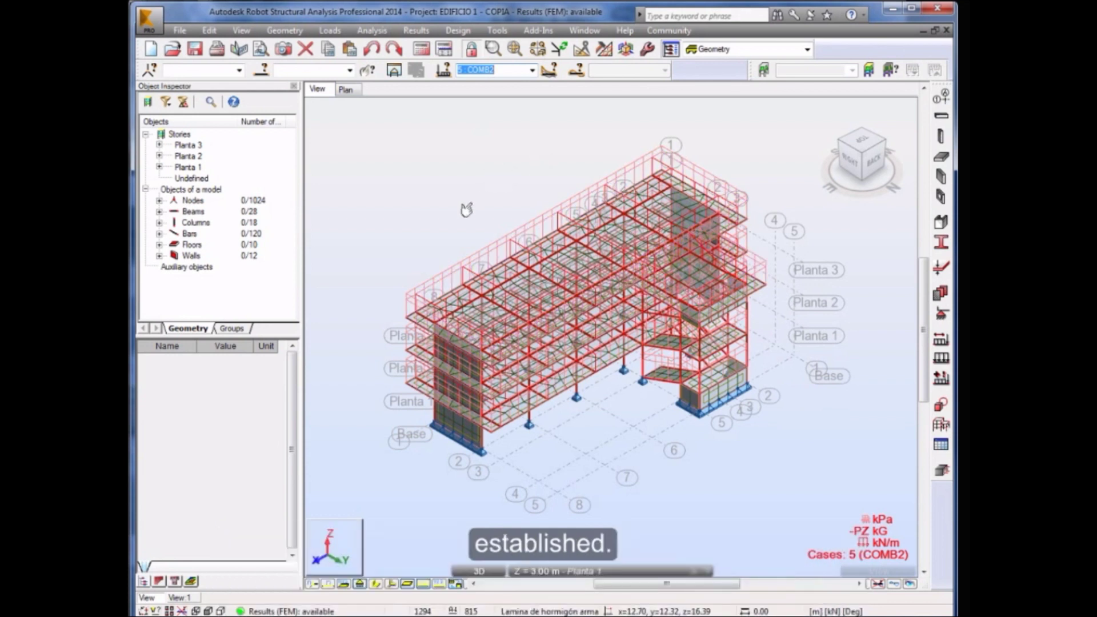
left_click(806, 51)
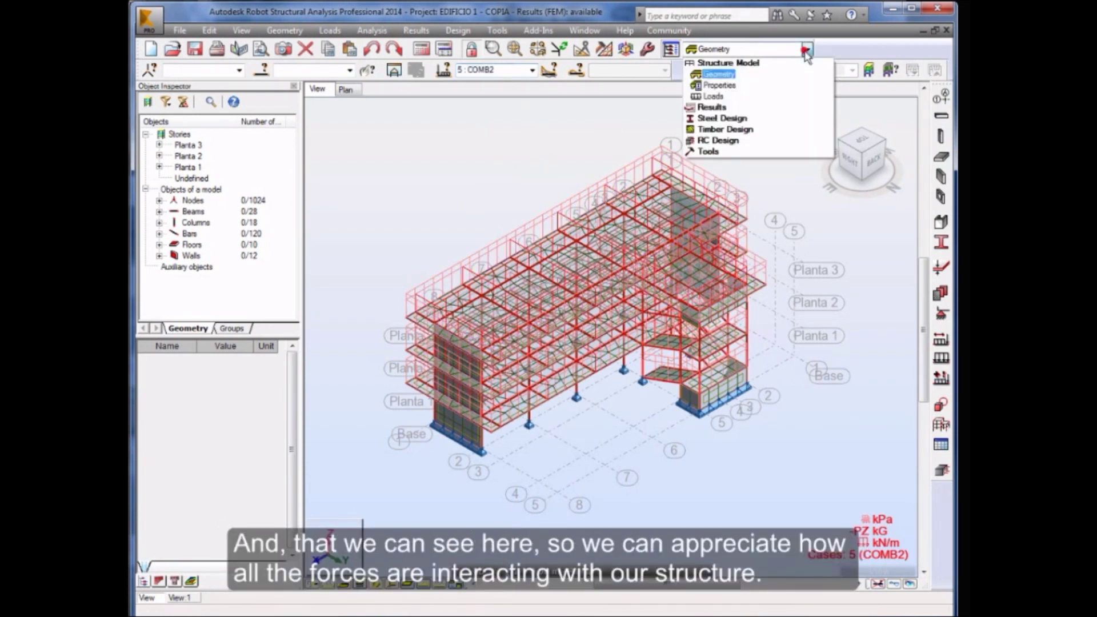
left_click(712, 108)
Isolate the grid line 5 frame in the results layout and zoom it in Right view
left_click(717, 87)
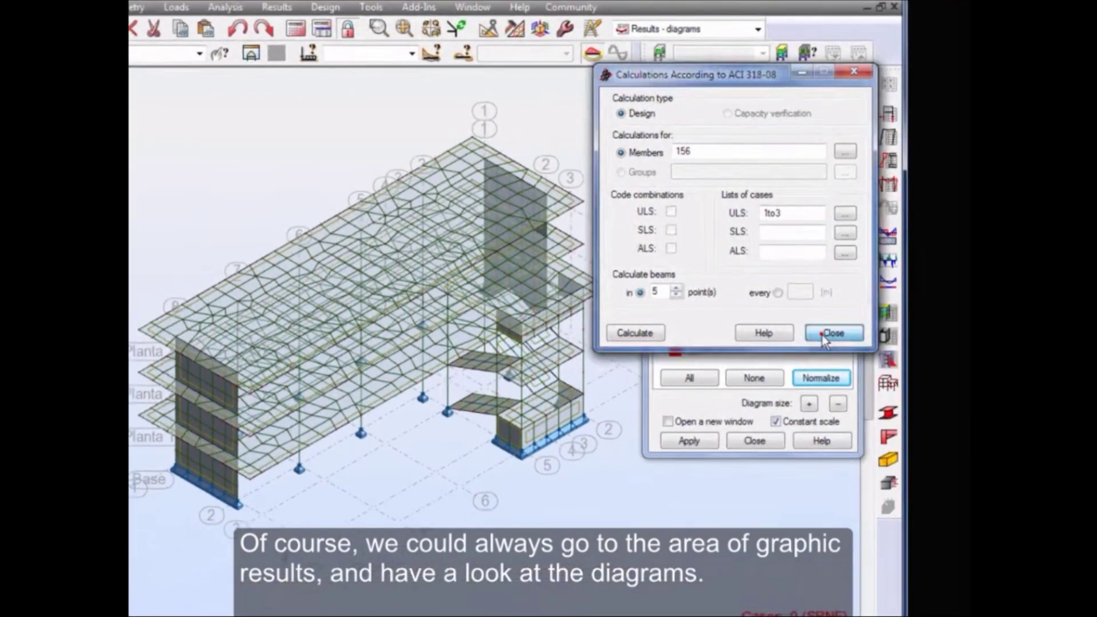
left_click(893, 310)
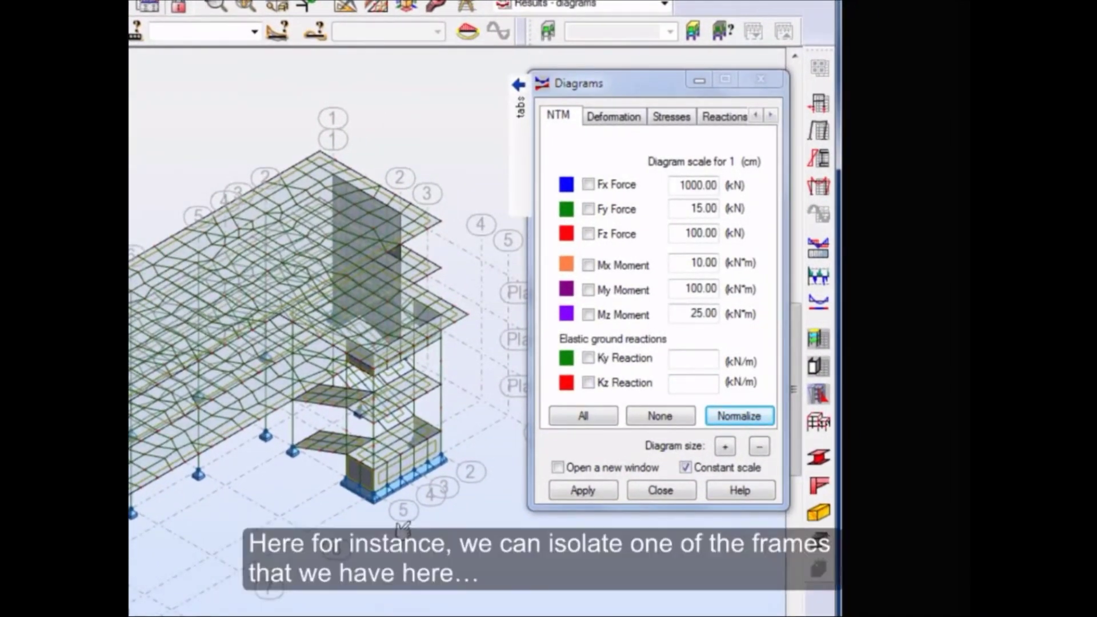
left_click(403, 512)
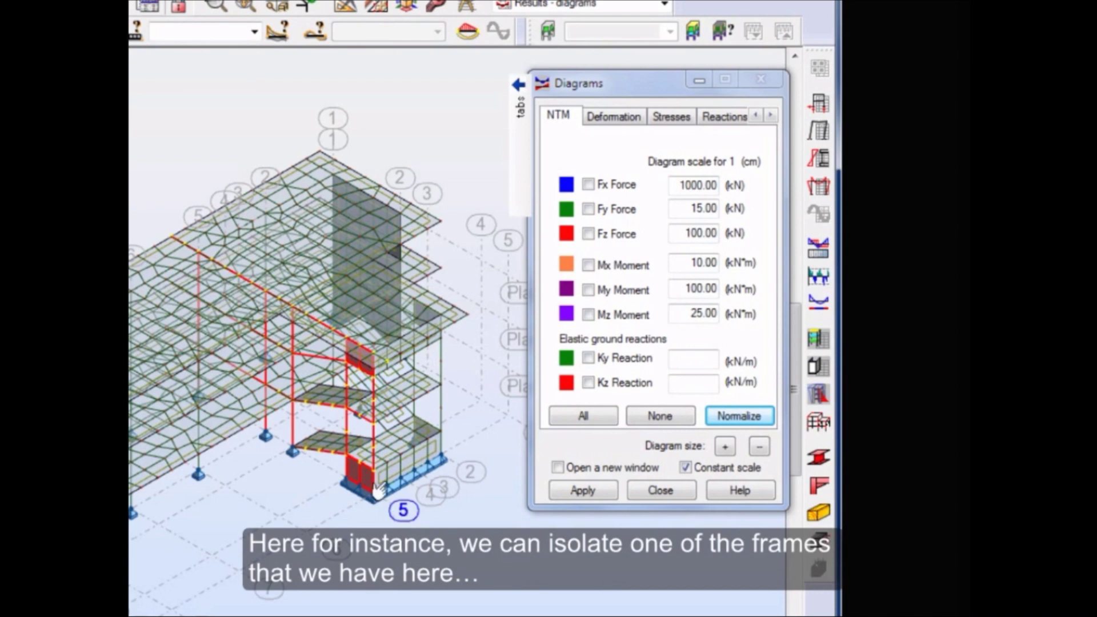
left_click(65, 32)
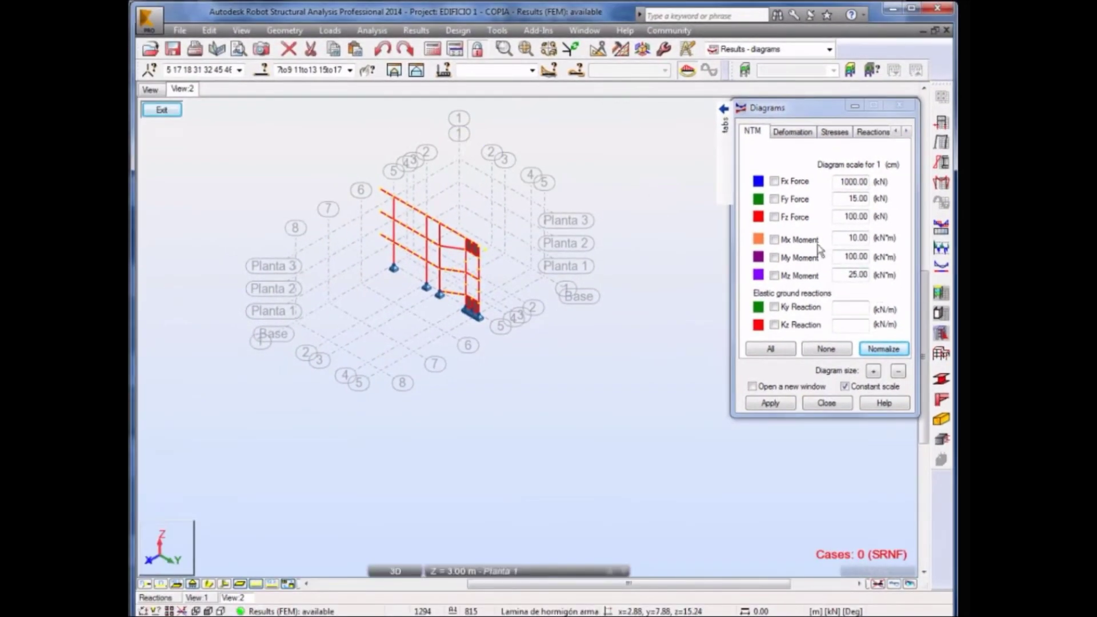
left_click_drag(833, 118, 723, 220)
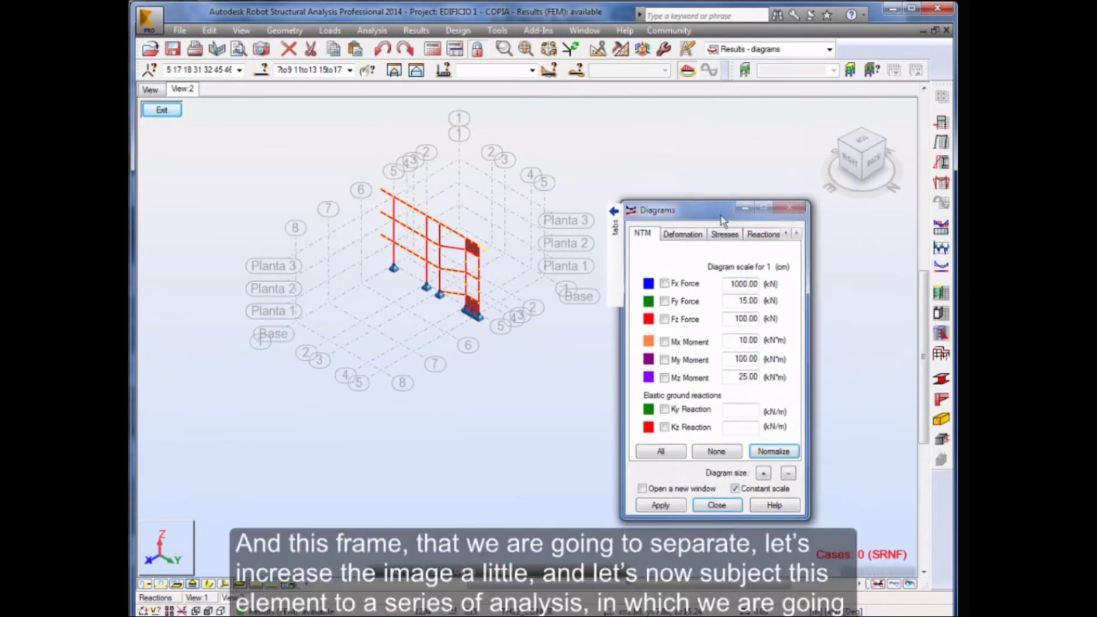
left_click(851, 164)
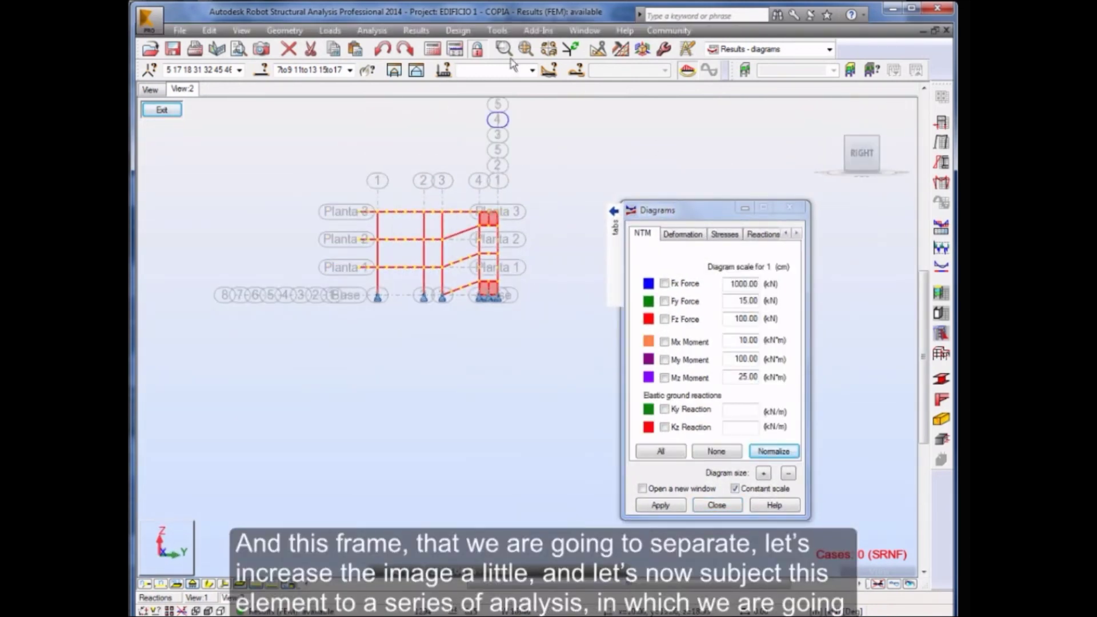
left_click(528, 51)
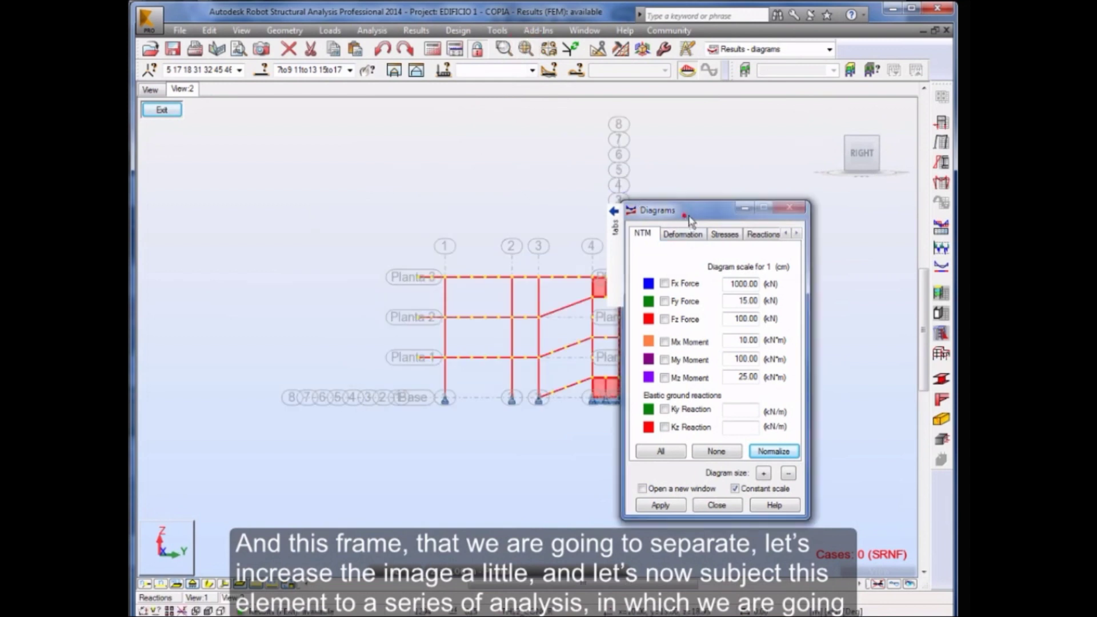
left_click_drag(687, 217, 777, 152)
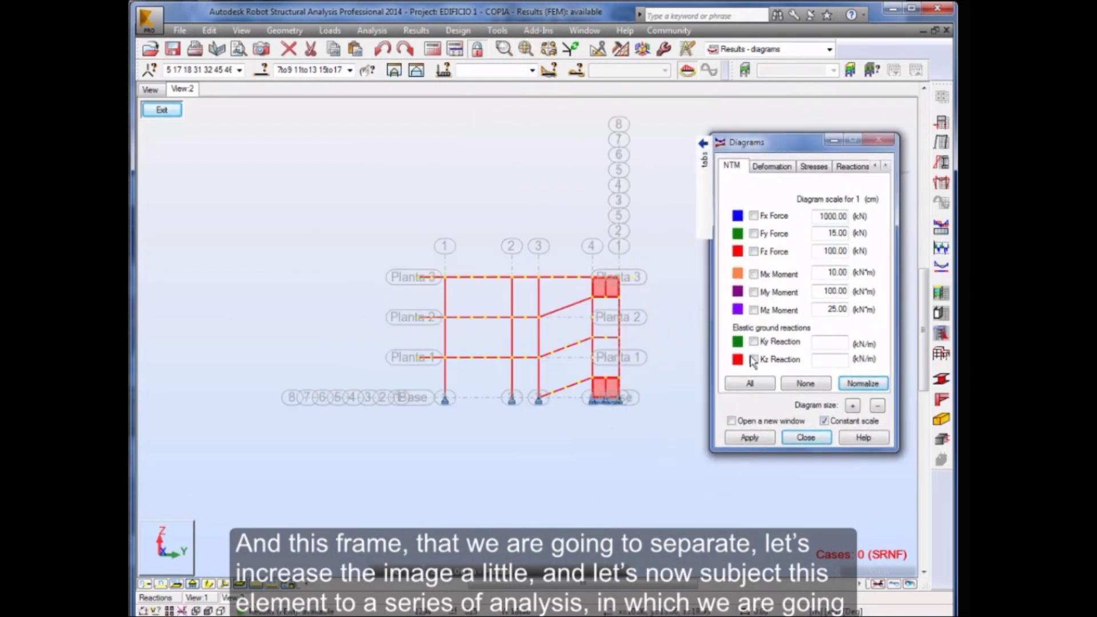
Apply all force, moment and reaction diagrams for combination 5 : COMB2
left_click(751, 383)
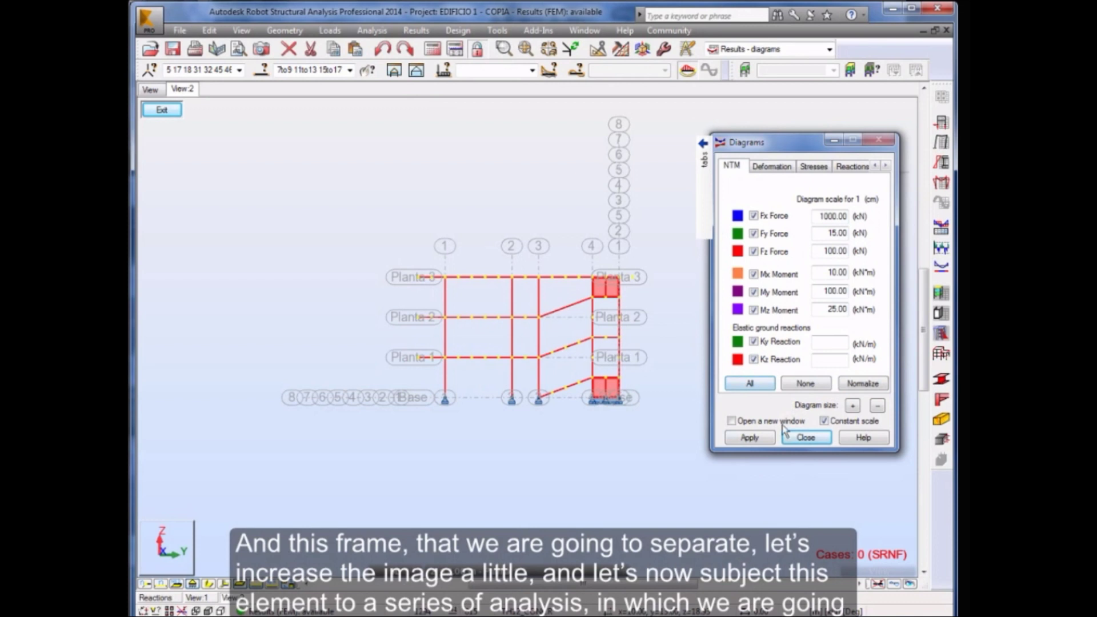
left_click(532, 70)
left_click(480, 119)
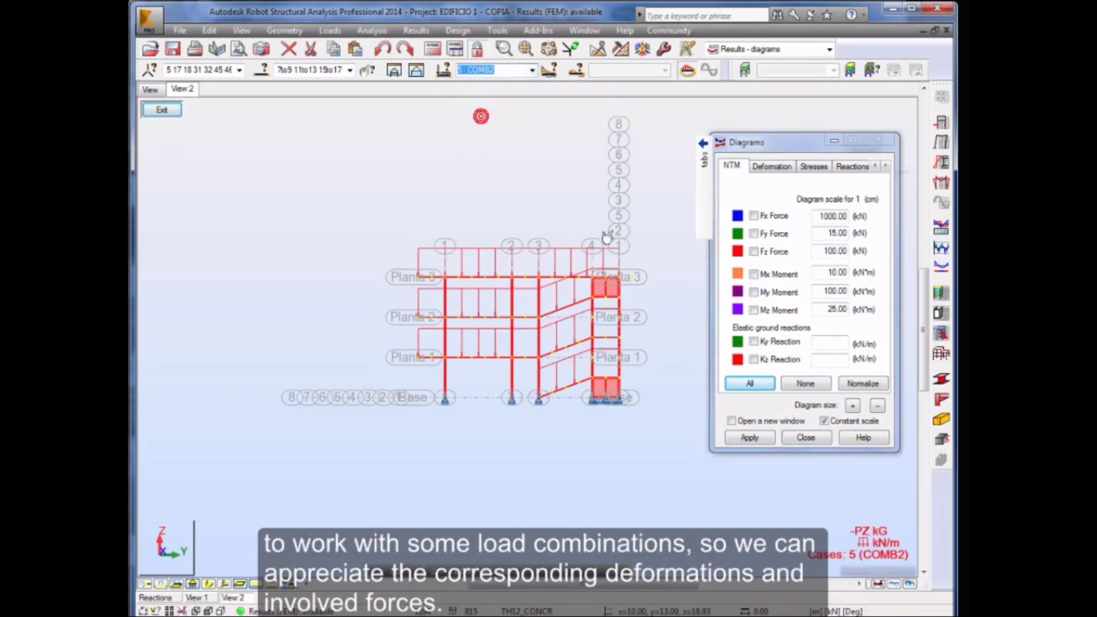
left_click(756, 437)
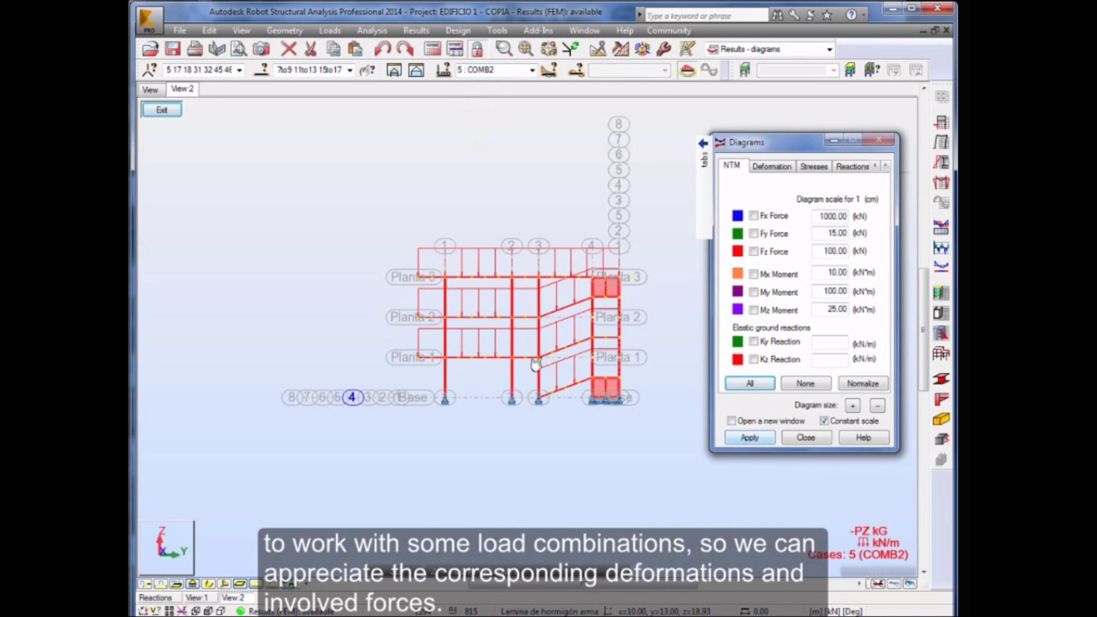
left_click(749, 384)
left_click(753, 438)
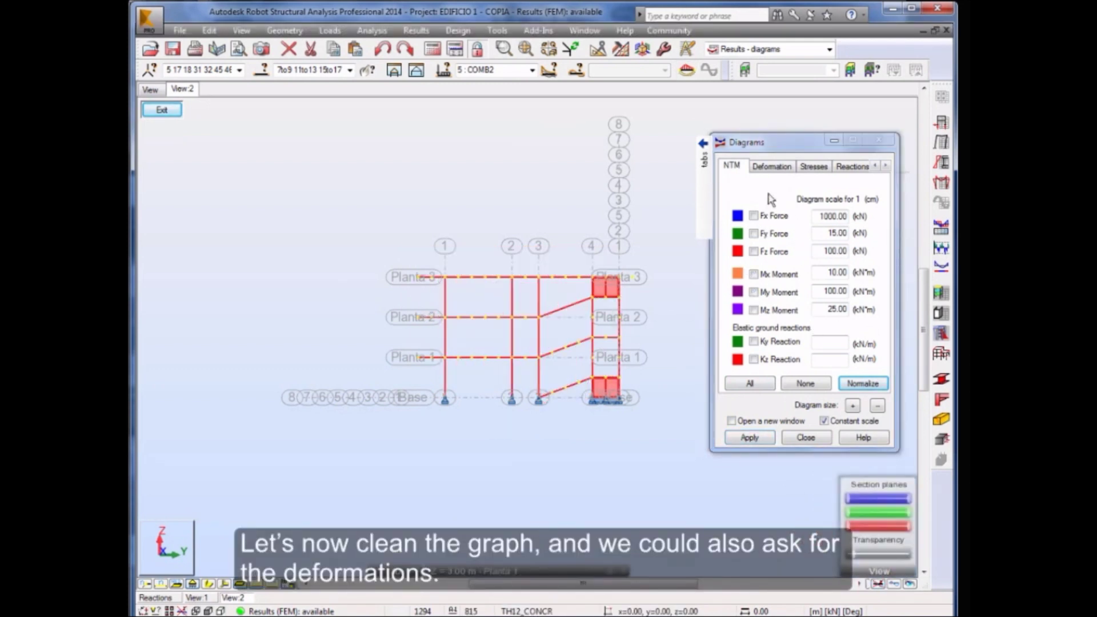
Draw the frame's deformed shape under COMB2 using all deformation options
left_click(769, 169)
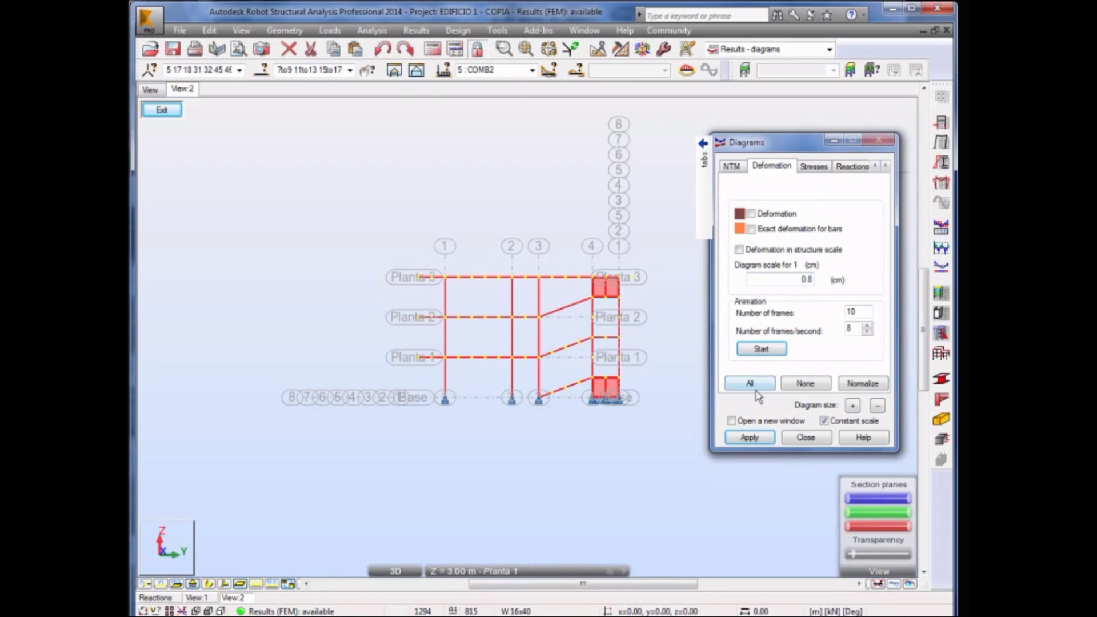
left_click(746, 384)
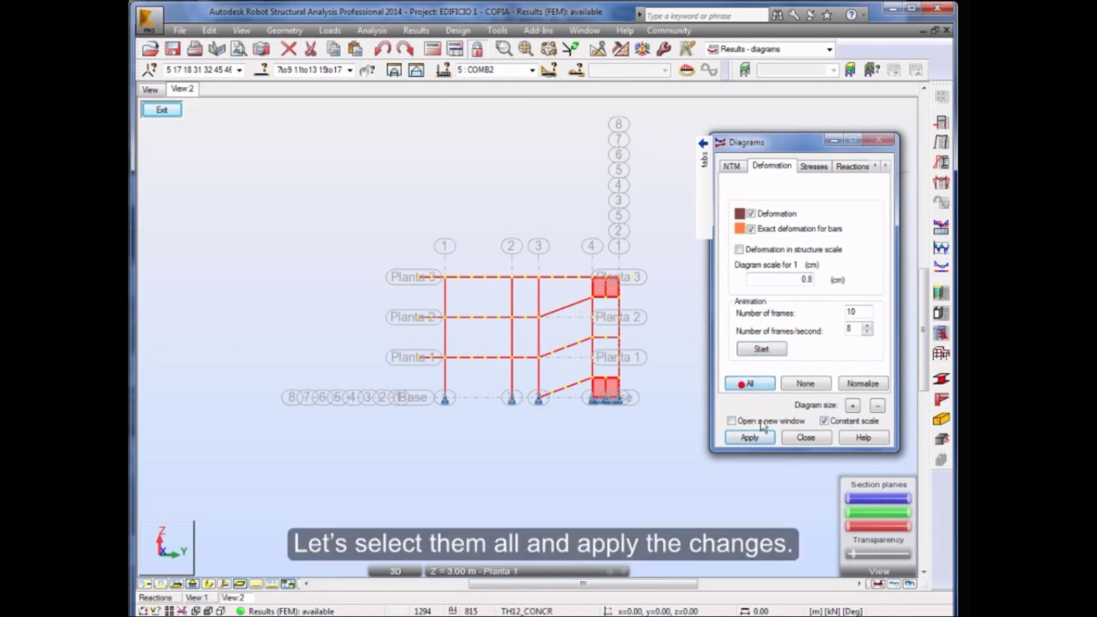
left_click(748, 382)
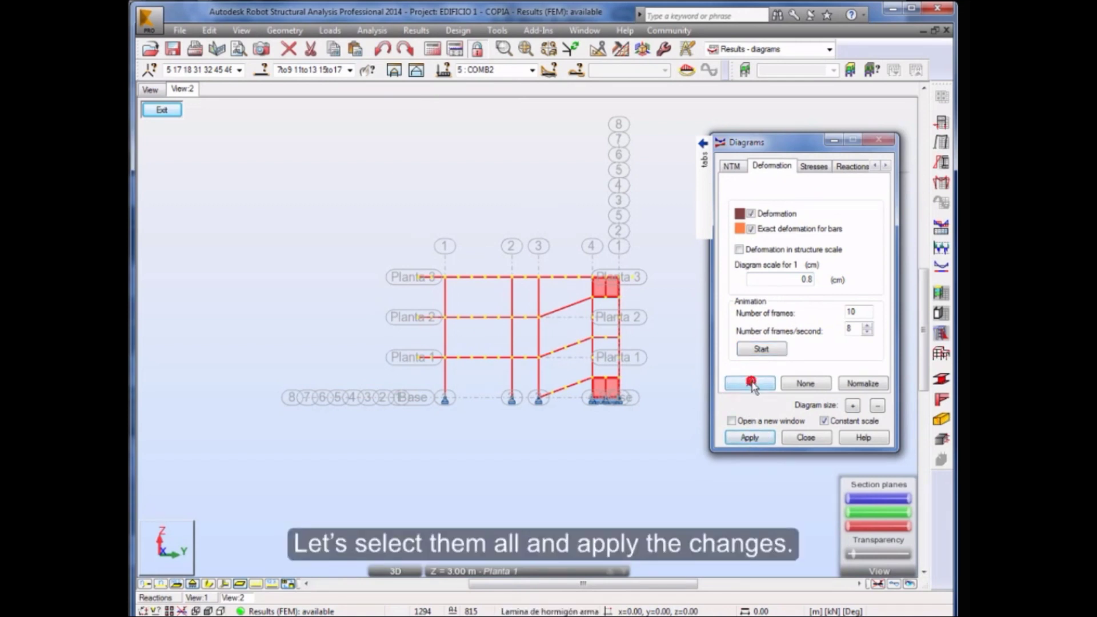
left_click(759, 441)
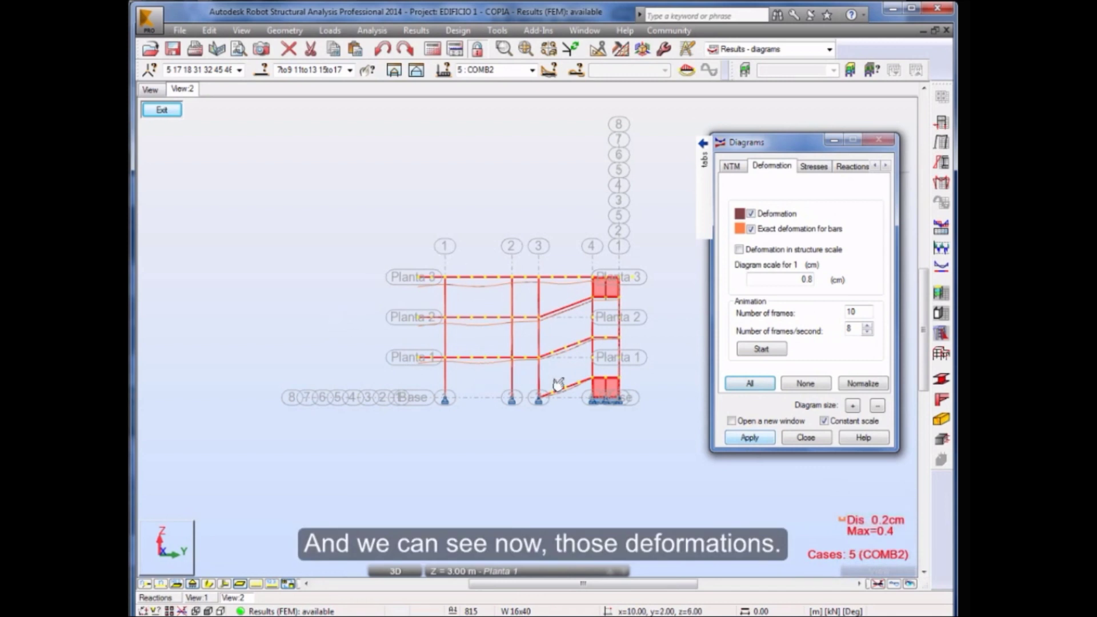
Clear the deformation diagram and select column 156 between Base and Planta 1
left_click(409, 186)
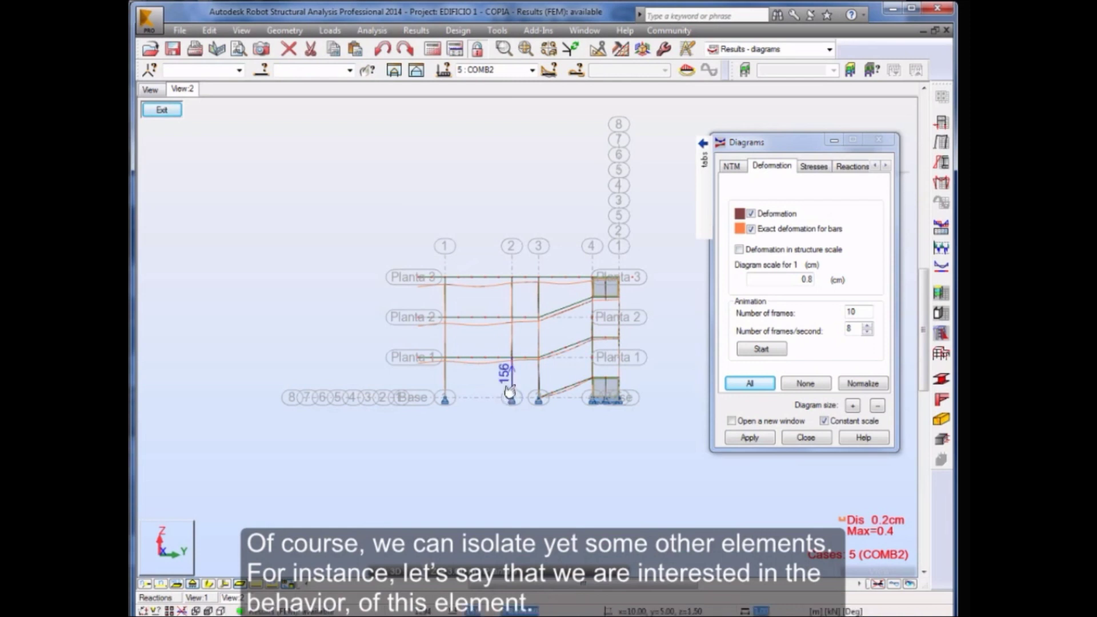
left_click(876, 583)
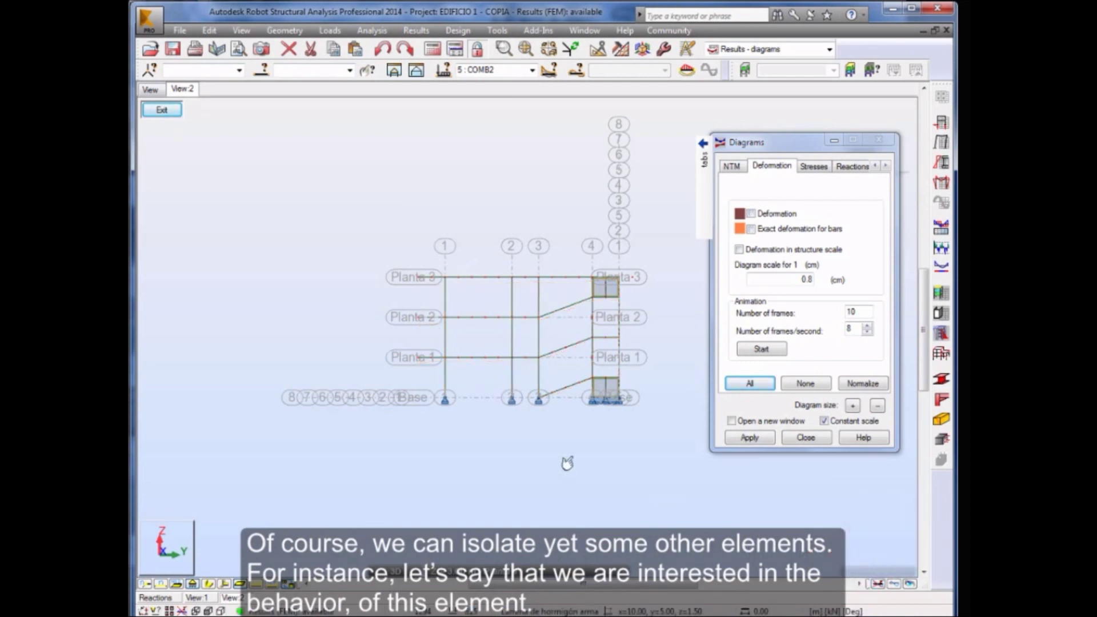
left_click(504, 385)
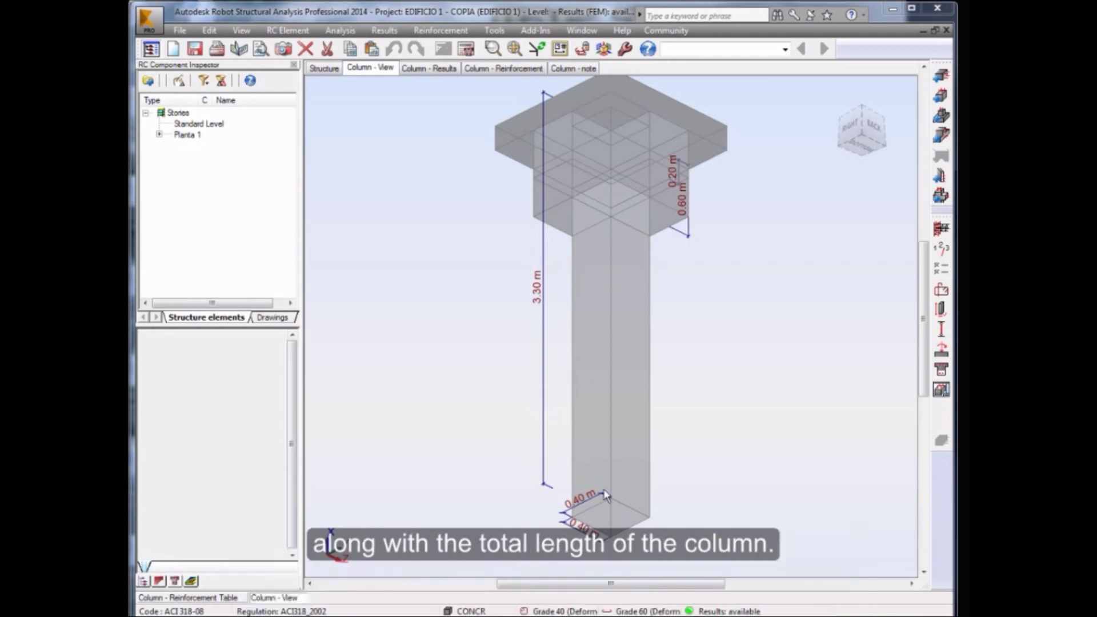
Review column 156's interaction results and six #6 bars with ten #3 ties, then open its note
left_click(428, 68)
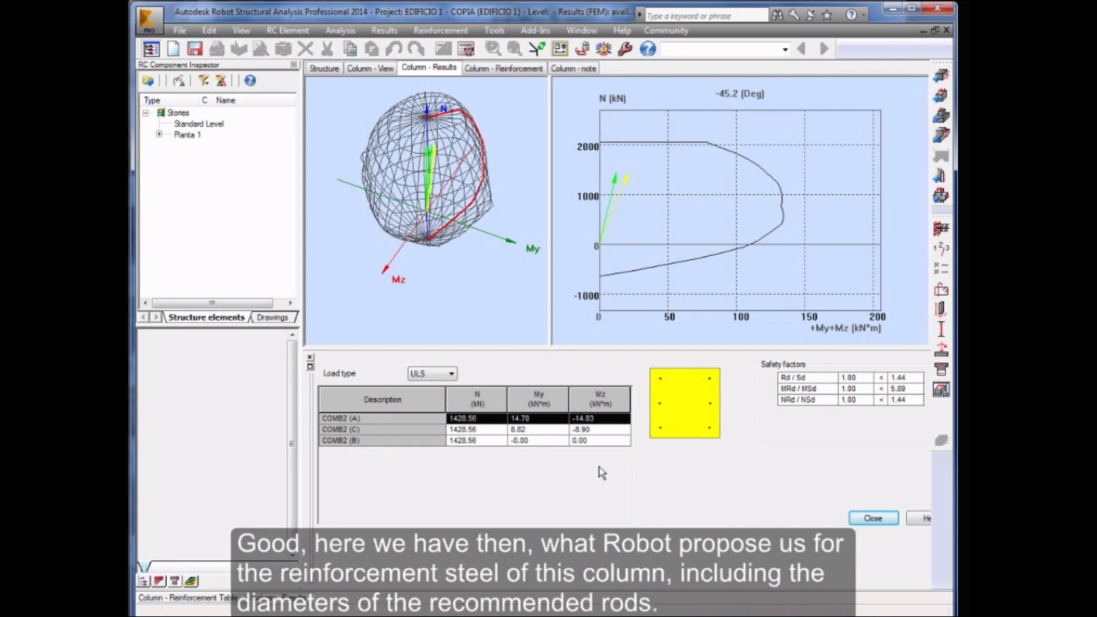
left_click(513, 68)
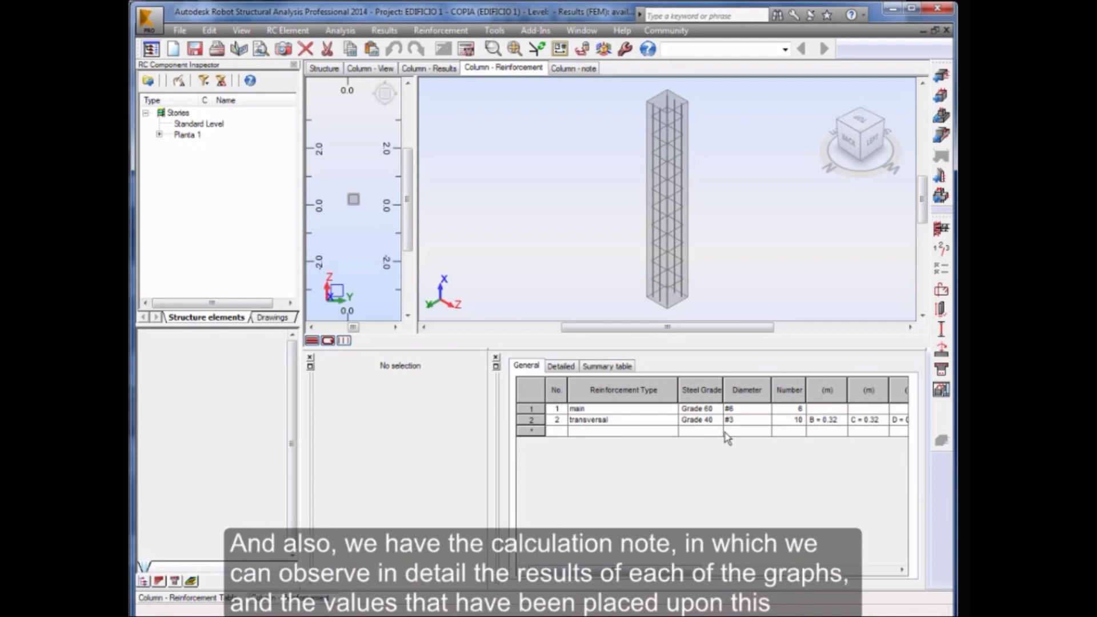
left_click(562, 69)
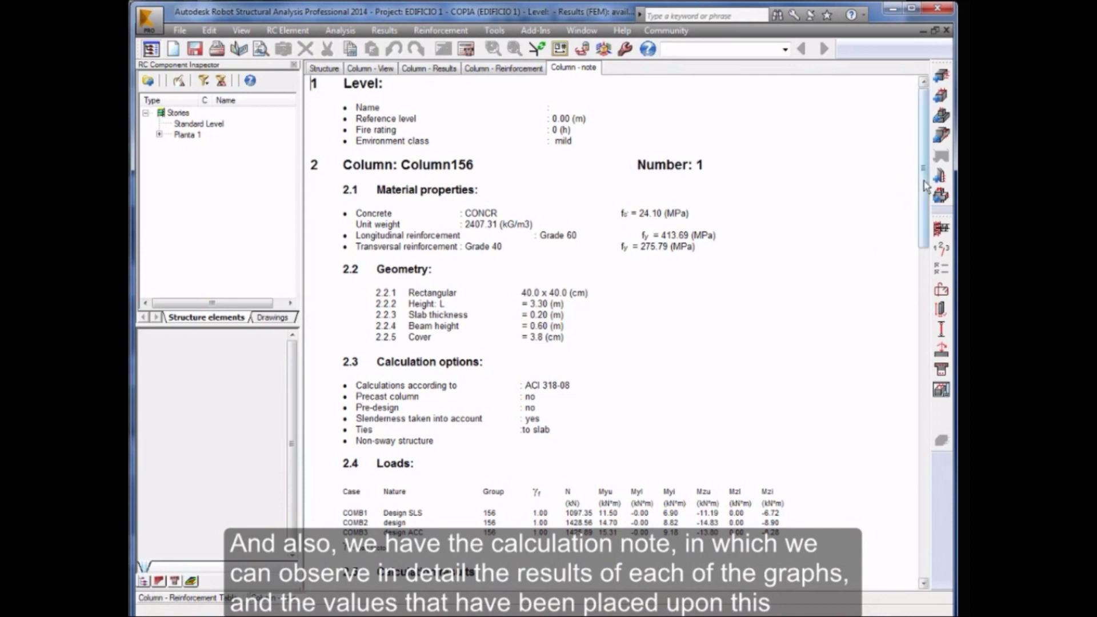
Read the column note, then revisit its reinforcement and ULS interaction results at -45.2 Deg
mouse_move(925, 186)
left_mouse_down()
mouse_move(918, 511)
mouse_move(921, 182)
left_mouse_up()
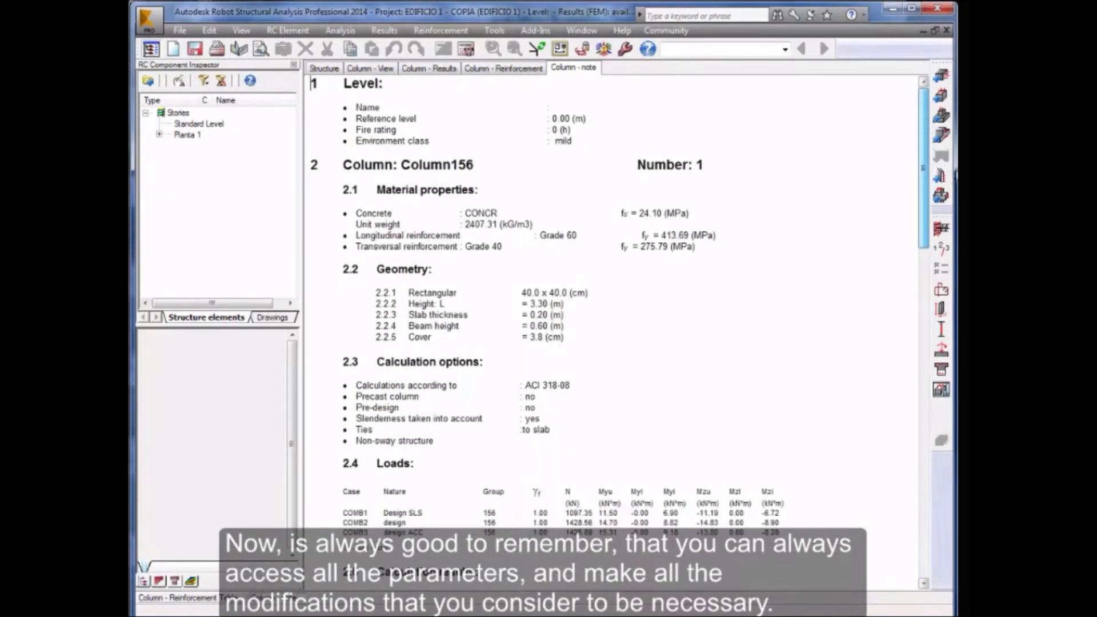
left_click(513, 70)
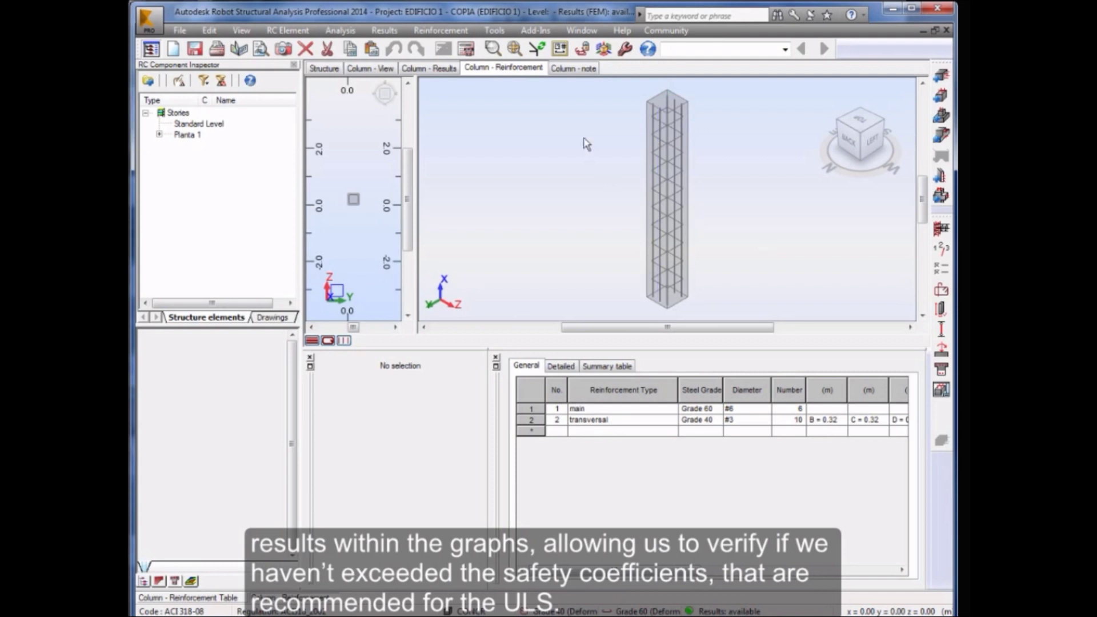
left_click(433, 68)
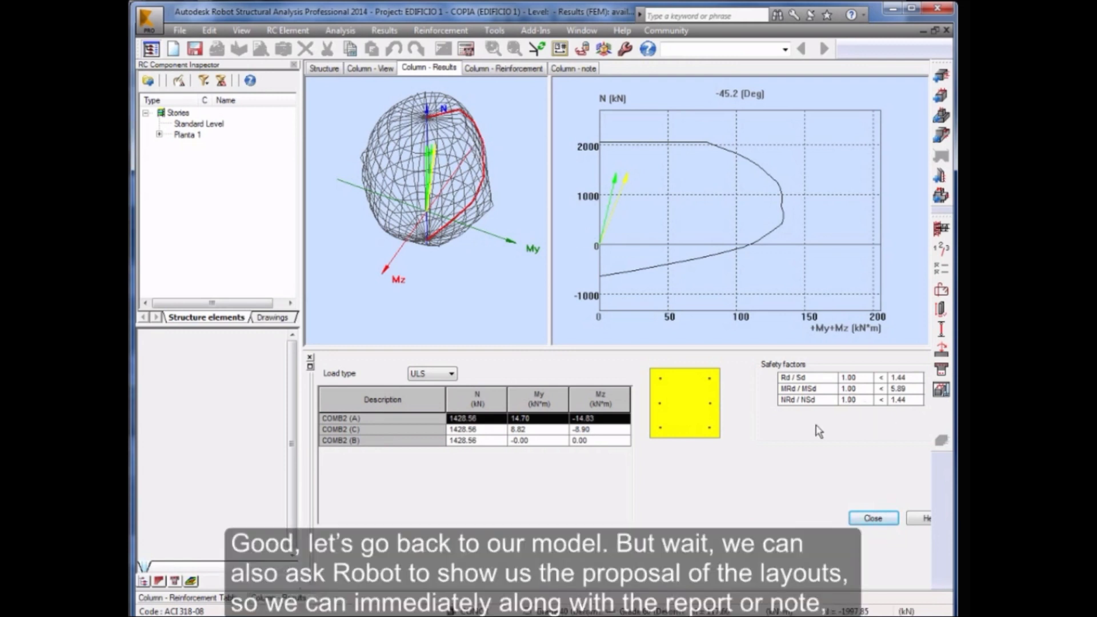
left_click(784, 50)
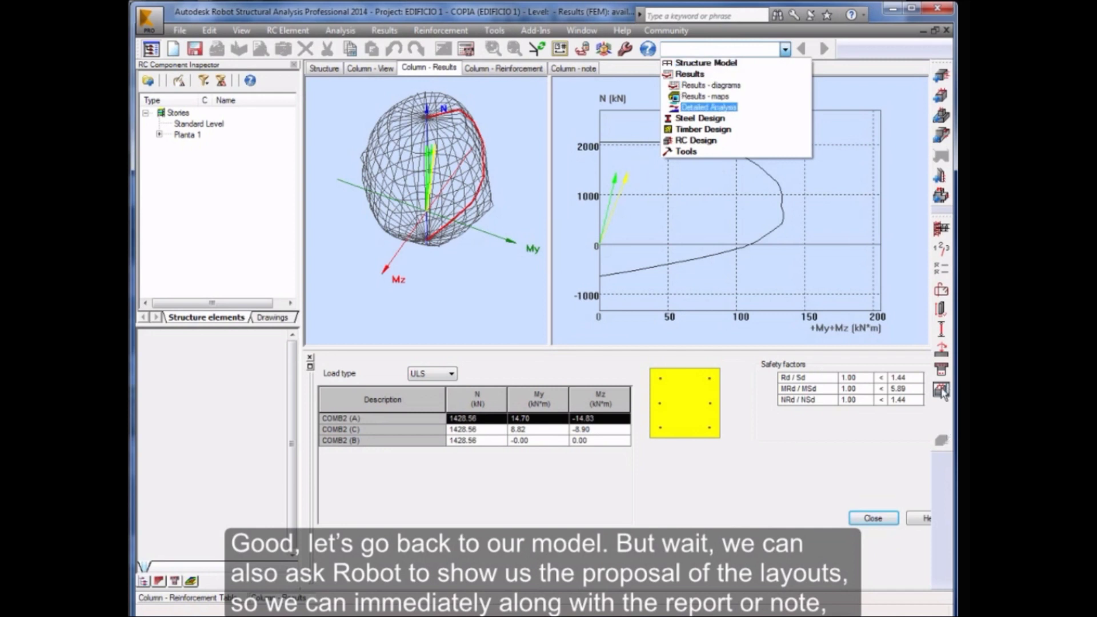
Preview the Column156 reinforcement drawing, then scroll through its calculation note
left_click(941, 390)
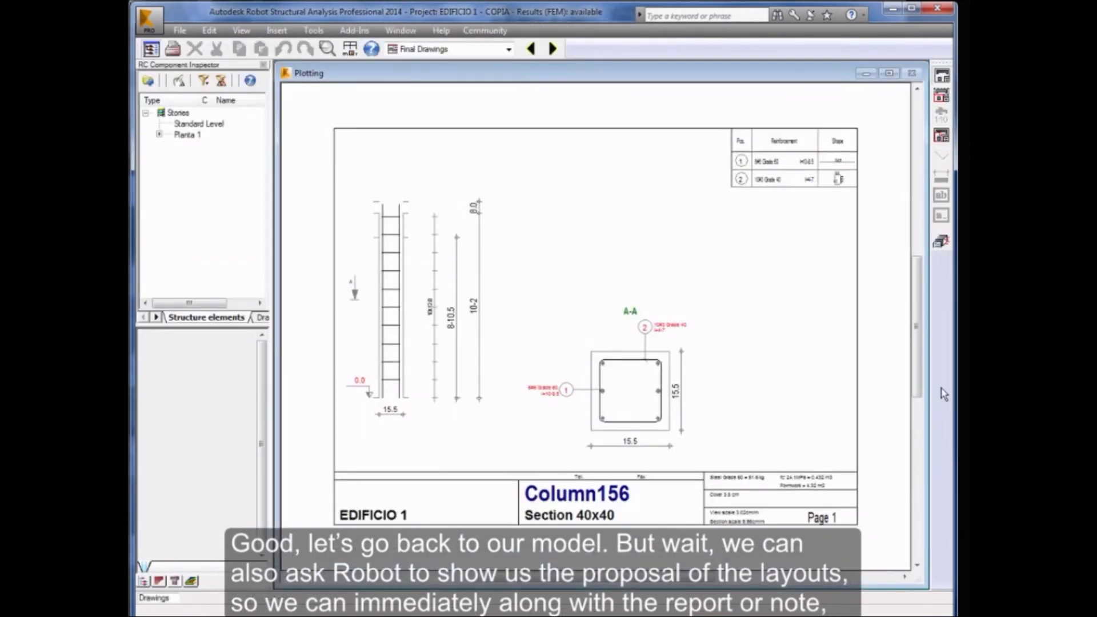
left_click(940, 240)
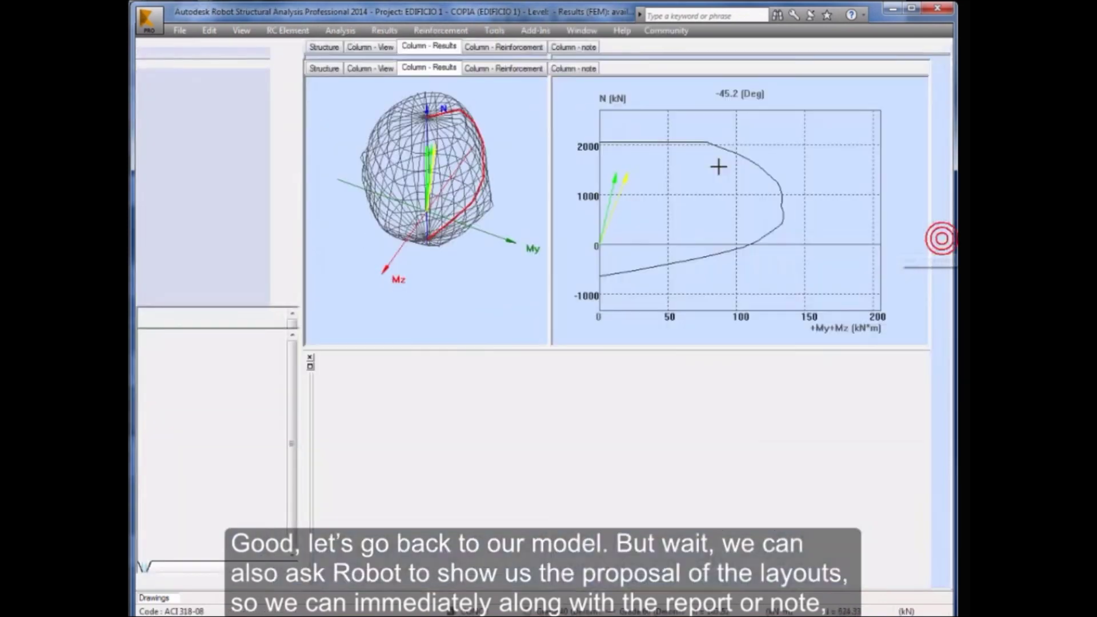
left_click(581, 72)
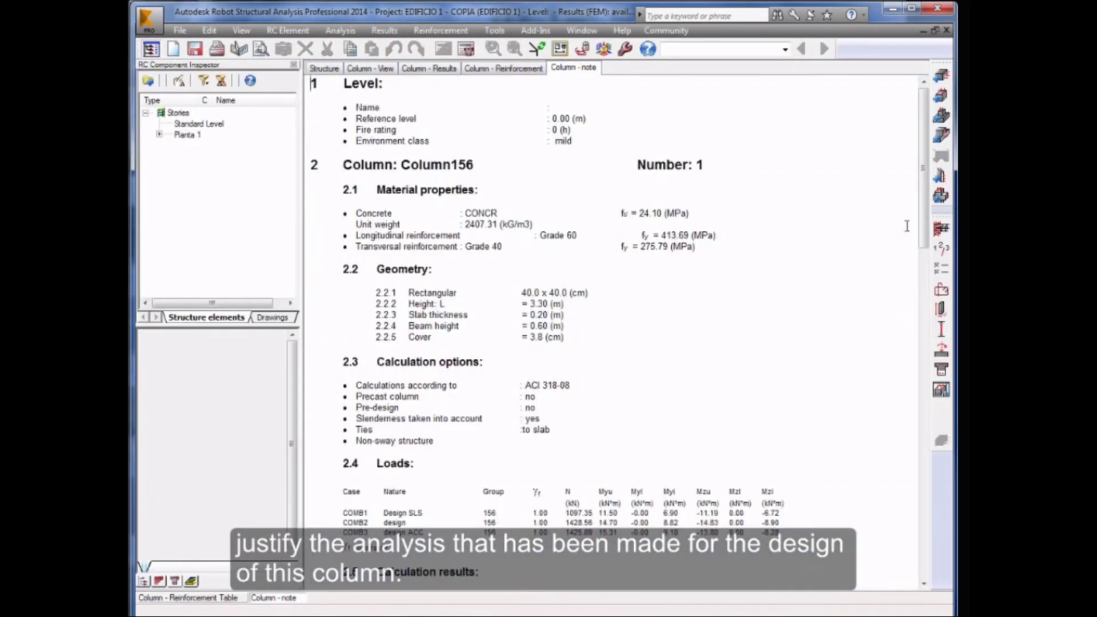
left_click_drag(922, 228, 953, 215)
Switch to the Structure Model > Geometry layout showing the full EDIFICIO 1 model
left_click(786, 50)
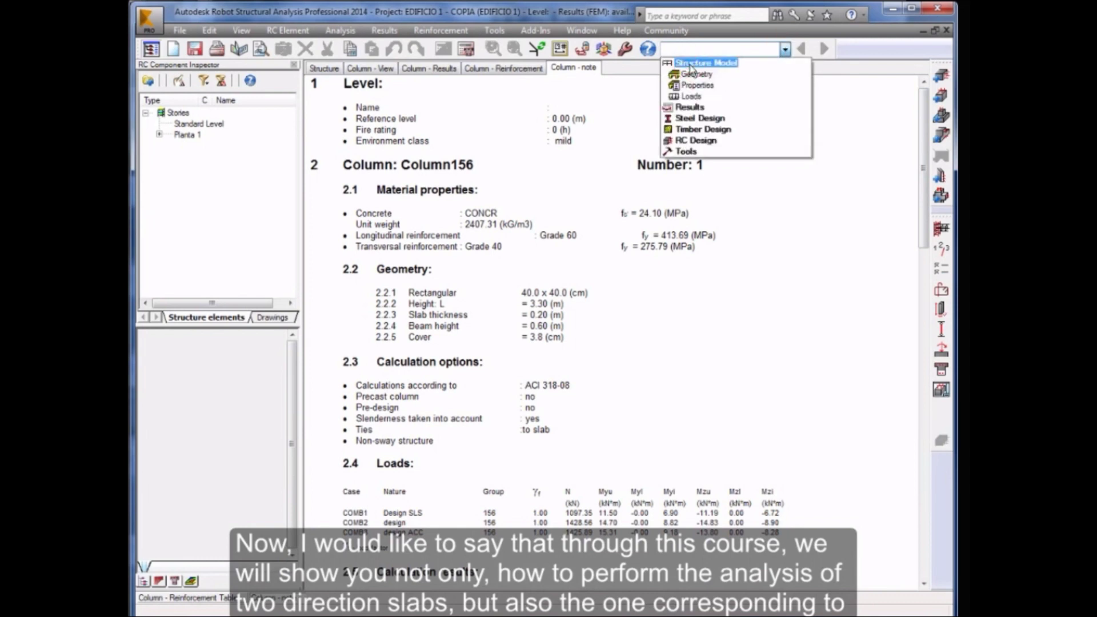
left_click(693, 74)
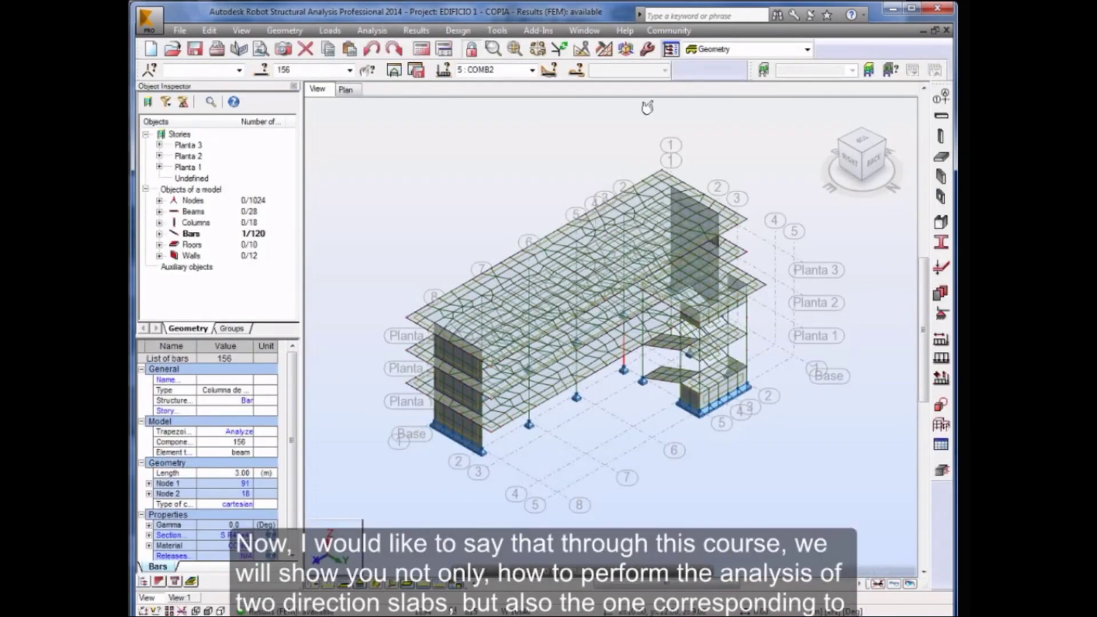